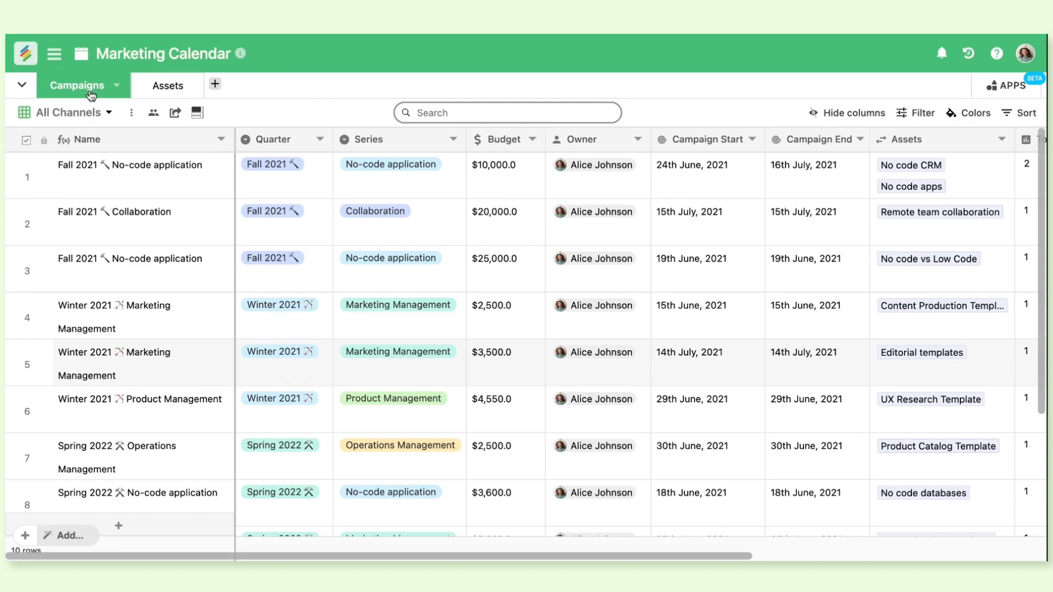
# Look through the Campaigns and Assets tables, examining each campaign's quarter, series, budget, owner, dates and linked assets
pyautogui.click(165, 87)
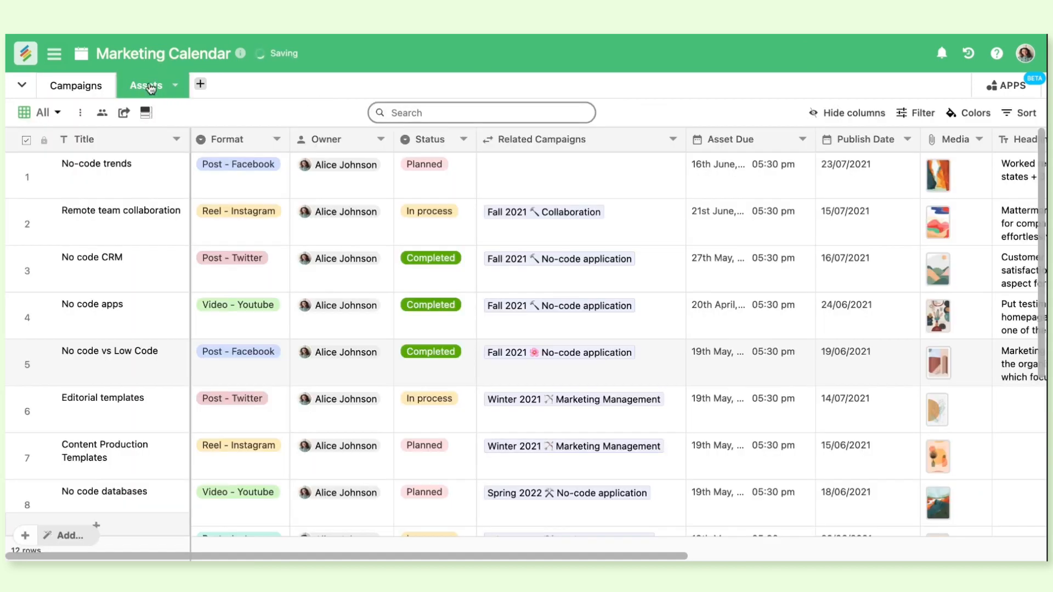
pyautogui.click(85, 87)
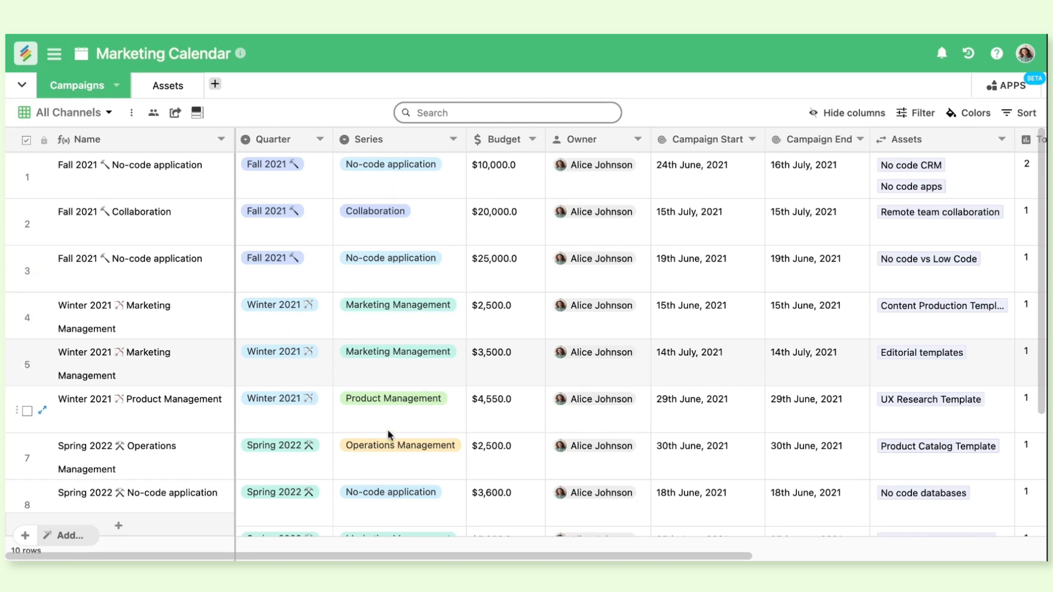
pyautogui.click(175, 89)
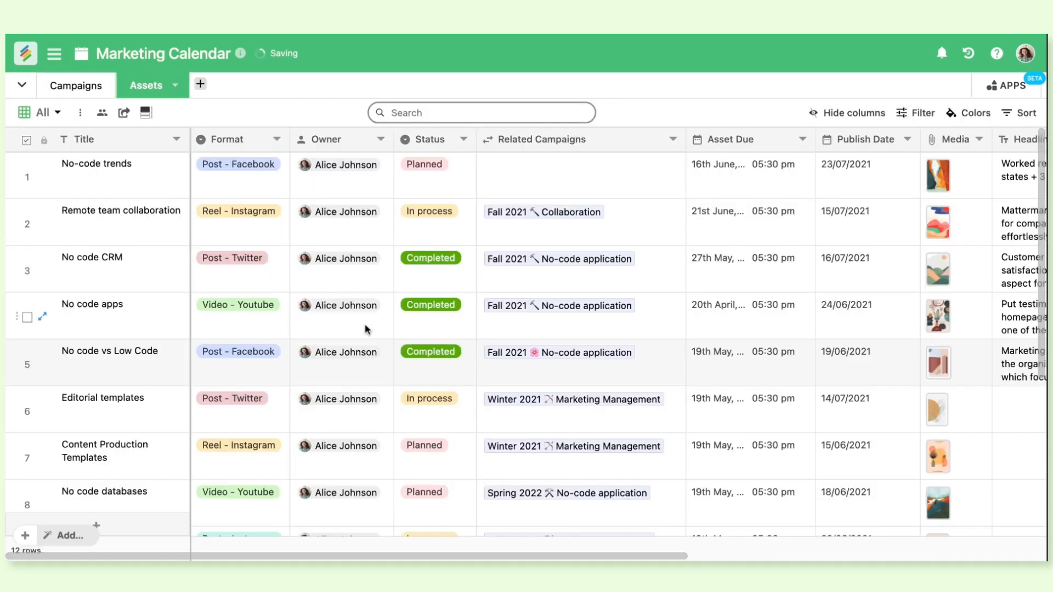
pyautogui.click(104, 92)
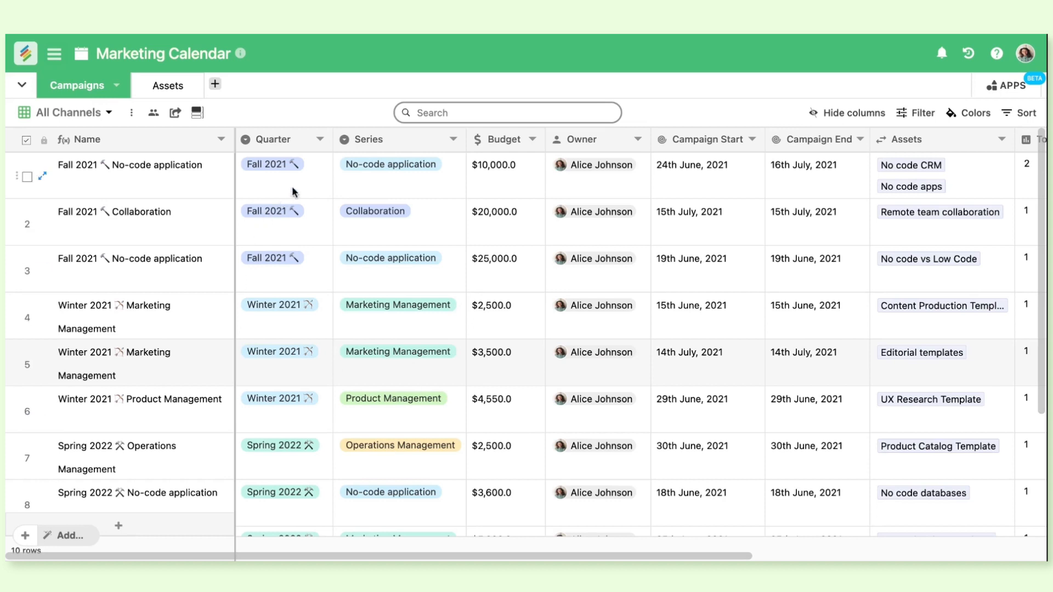
pyautogui.scroll(-3, 294, 354)
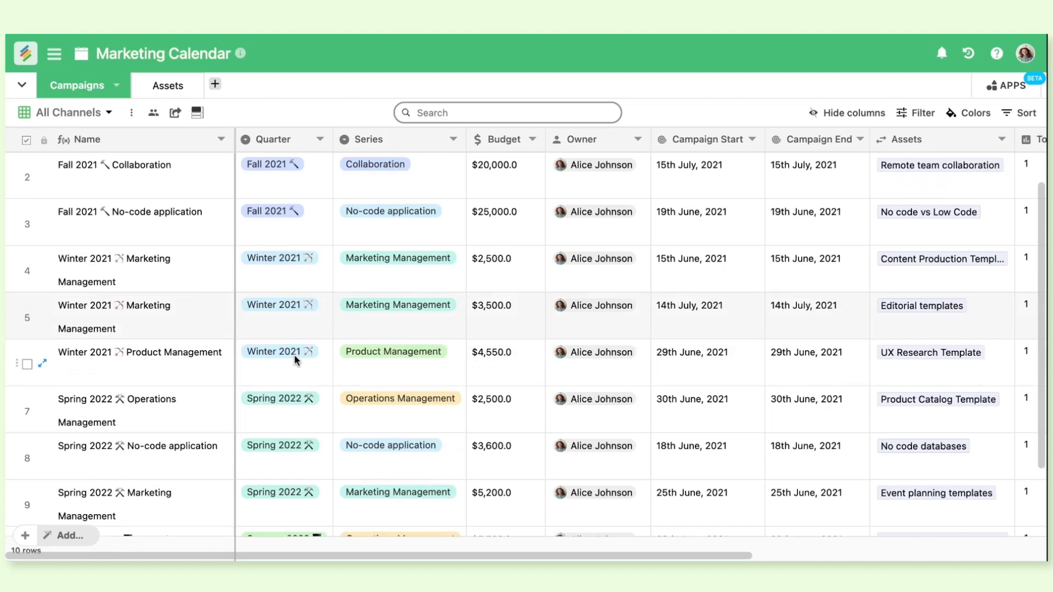
pyautogui.hscroll(1, 294, 354)
pyautogui.scroll(3, 294, 354)
pyautogui.hscroll(1, 294, 354)
pyautogui.hscroll(-2, 294, 354)
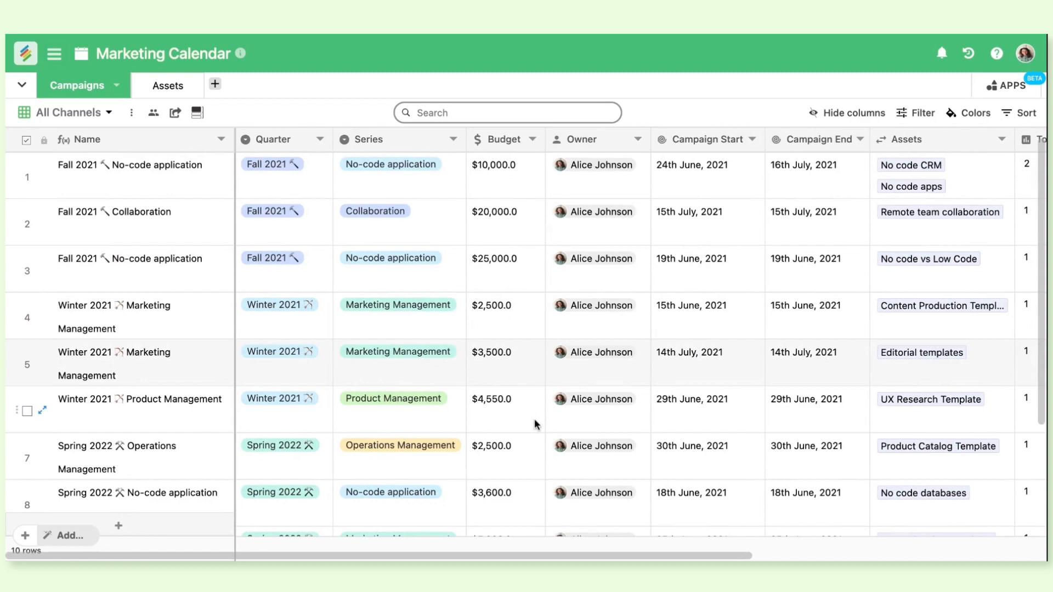
pyautogui.click(625, 179)
pyautogui.click(616, 223)
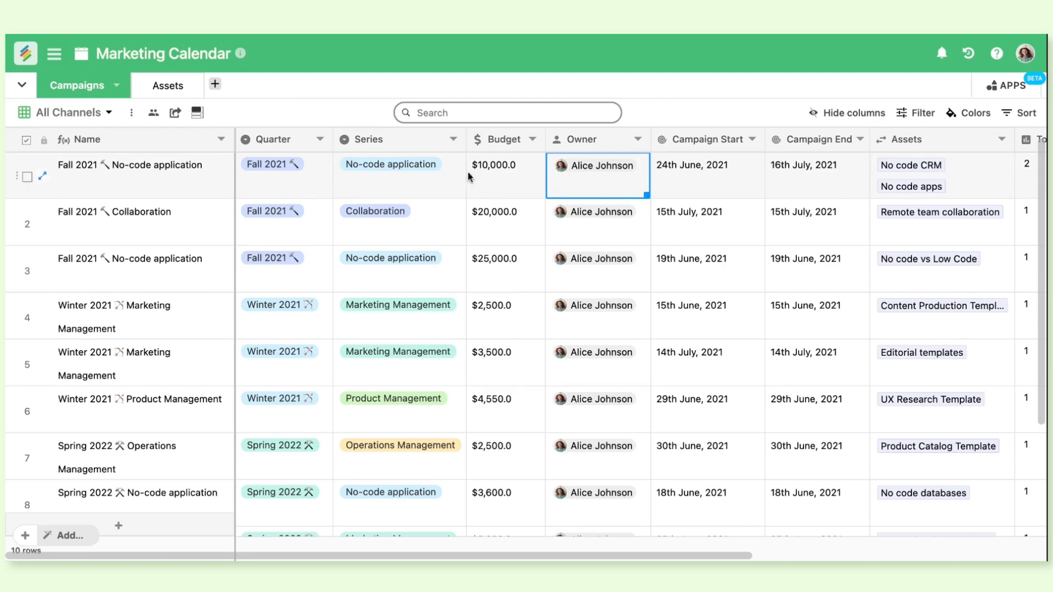
# In the Assets table, set the status of the No-code trends asset to In process
pyautogui.click(164, 85)
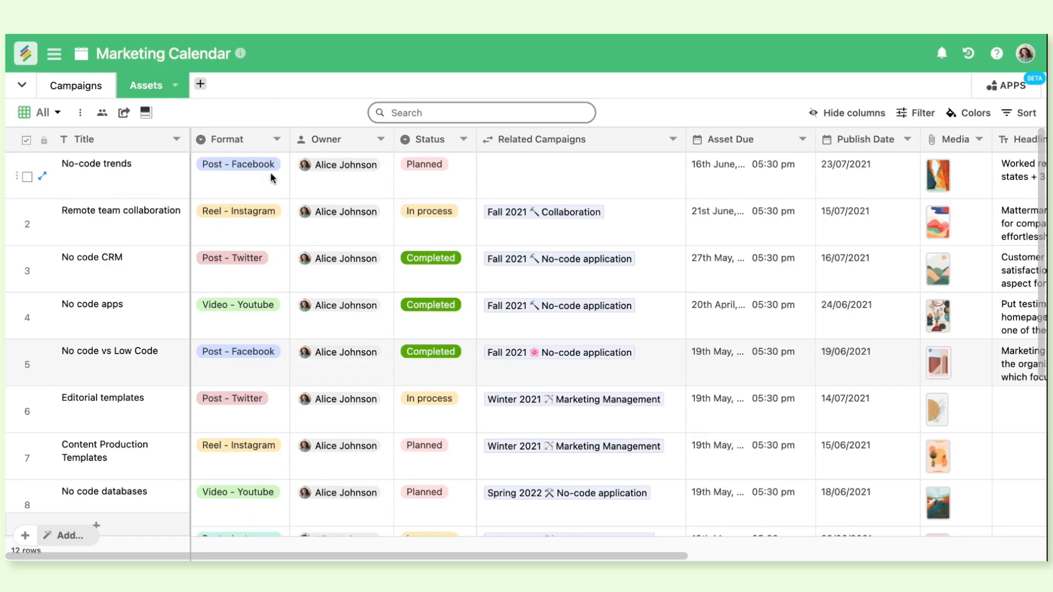
pyautogui.click(438, 177)
pyautogui.click(438, 177)
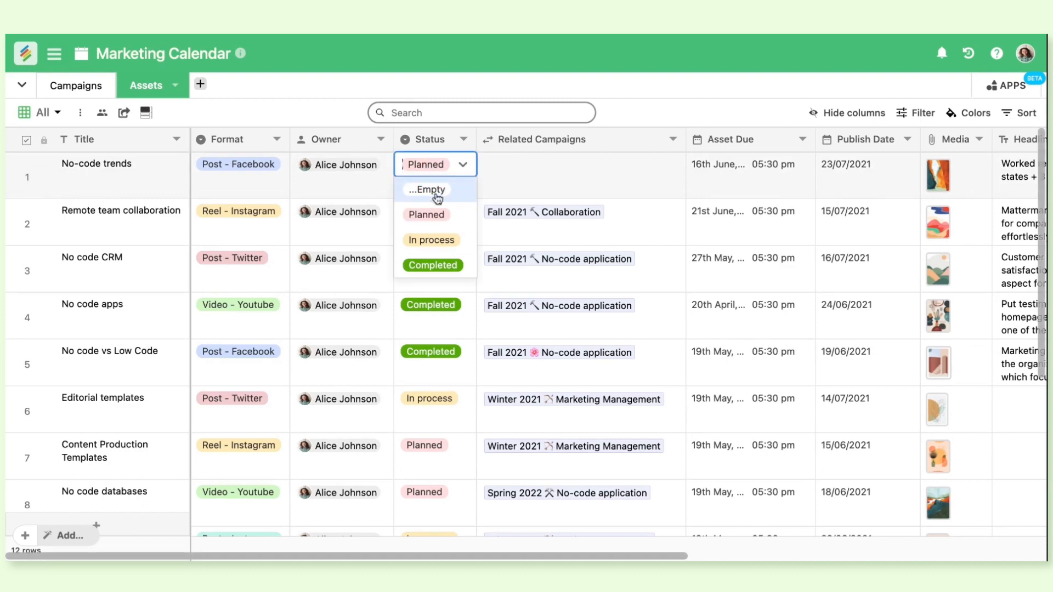
pyautogui.click(433, 239)
# Link the No-code trends asset to the Fall 2021 No-code application campaign with the $10,000 budget and save the link
pyautogui.click(557, 179)
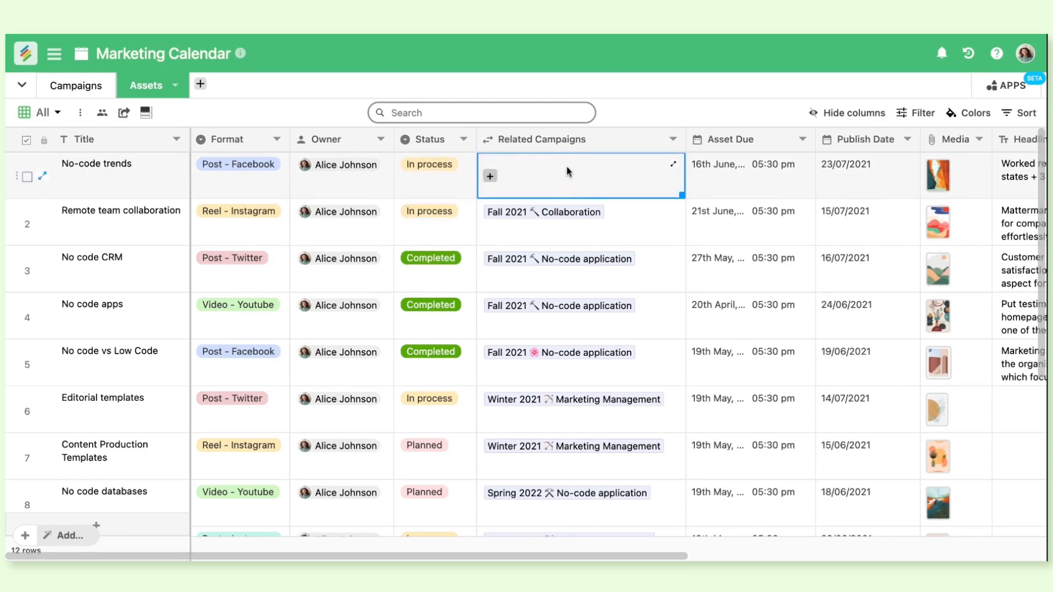
pyautogui.click(490, 176)
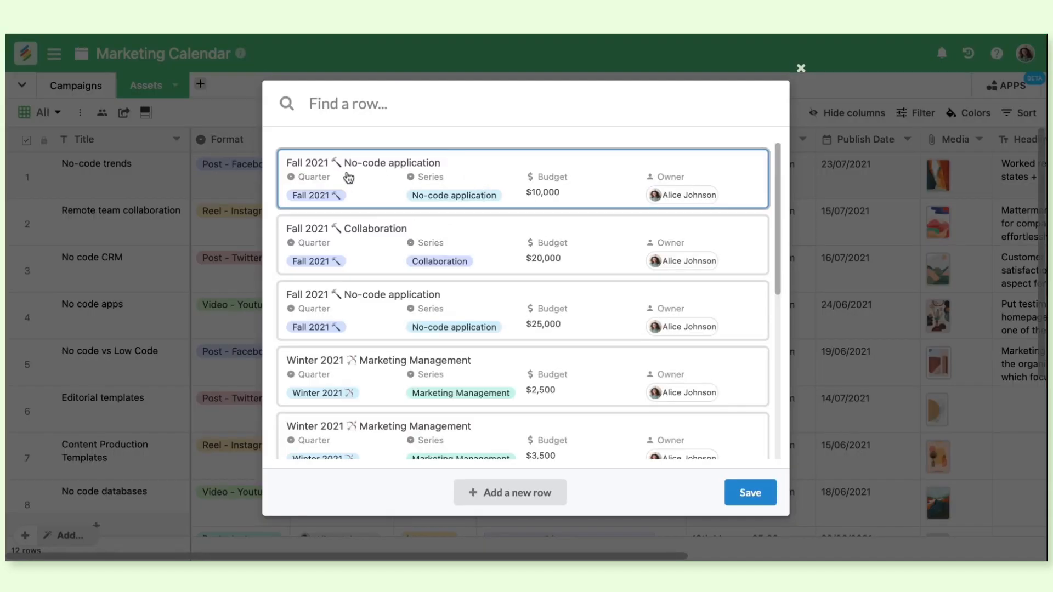
pyautogui.click(462, 187)
pyautogui.click(750, 503)
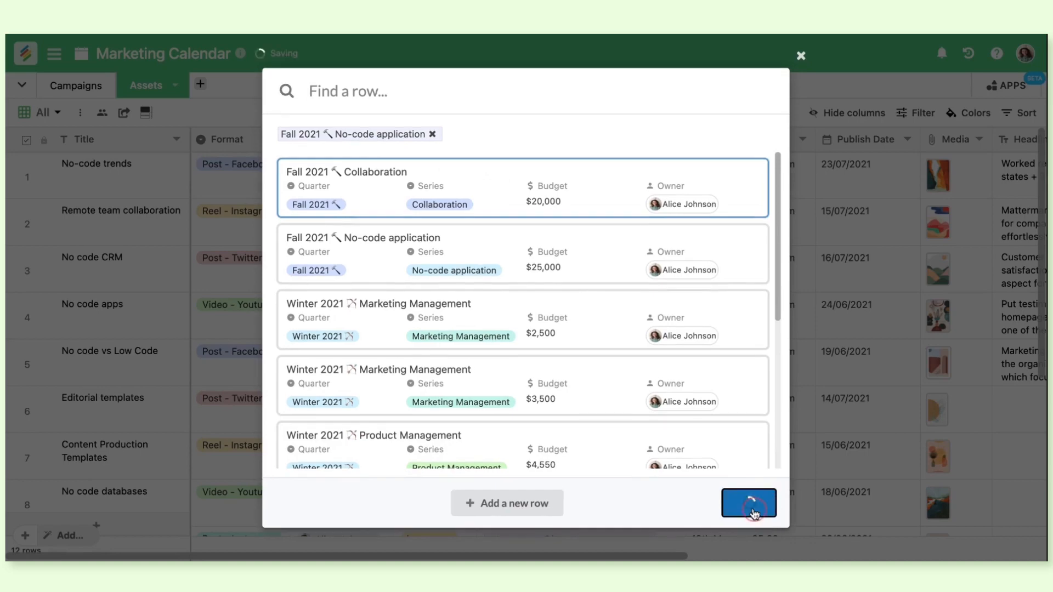
pyautogui.click(699, 95)
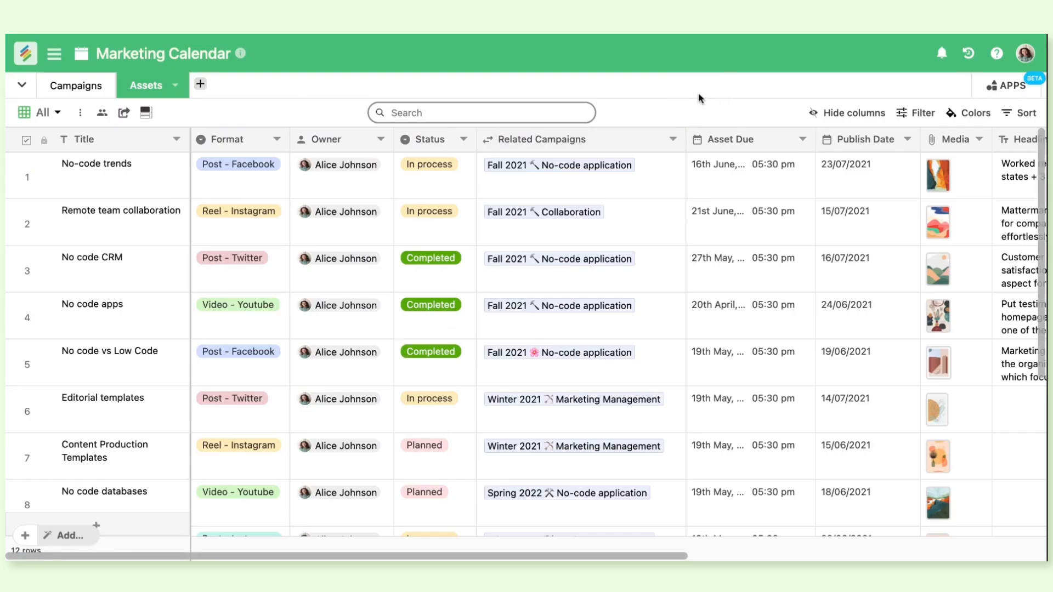
# Inspect the Lookup Count configuration of the Total column in the Campaigns table, leaving its settings as they are
pyautogui.click(97, 86)
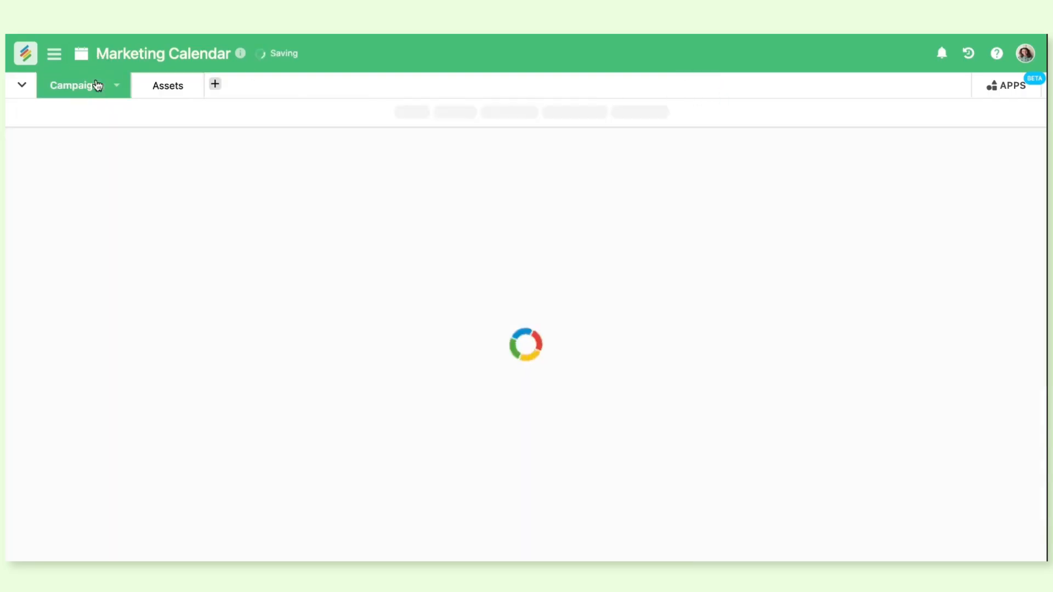
pyautogui.hscroll(5, 551, 286)
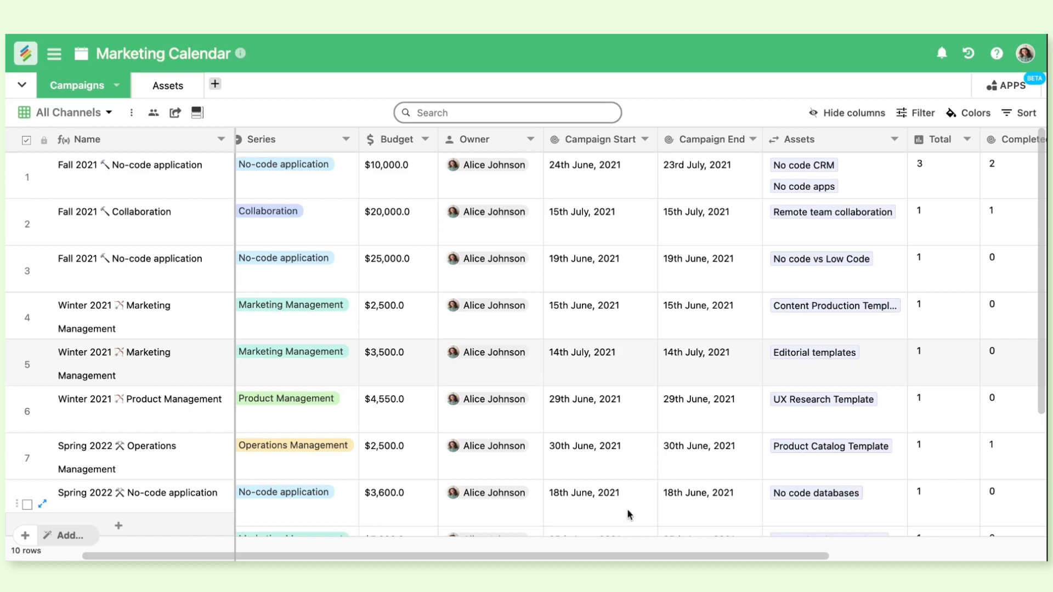
pyautogui.hscroll(10, 627, 509)
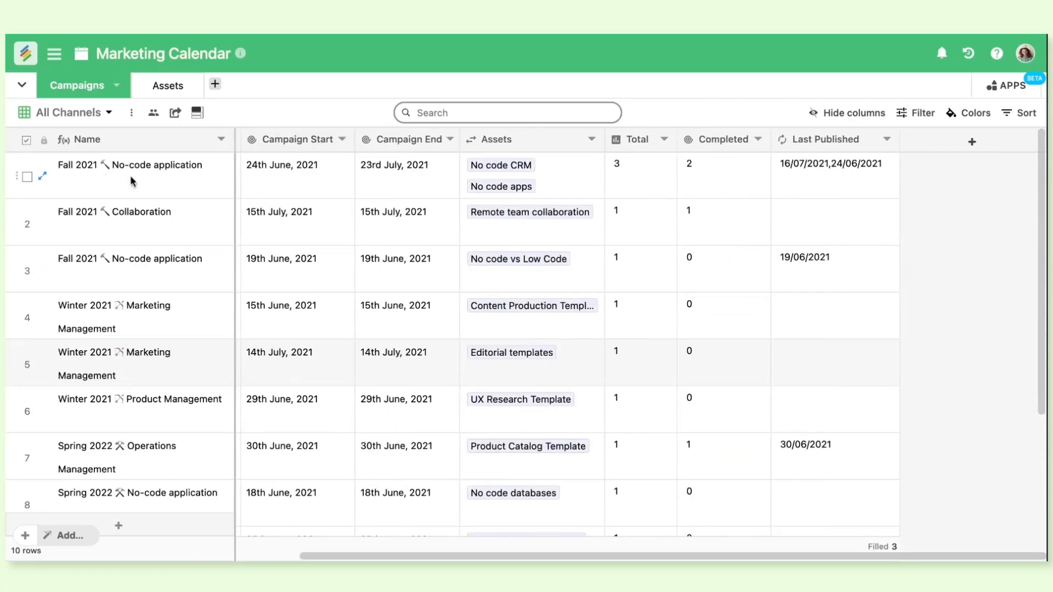
pyautogui.doubleClick(636, 141)
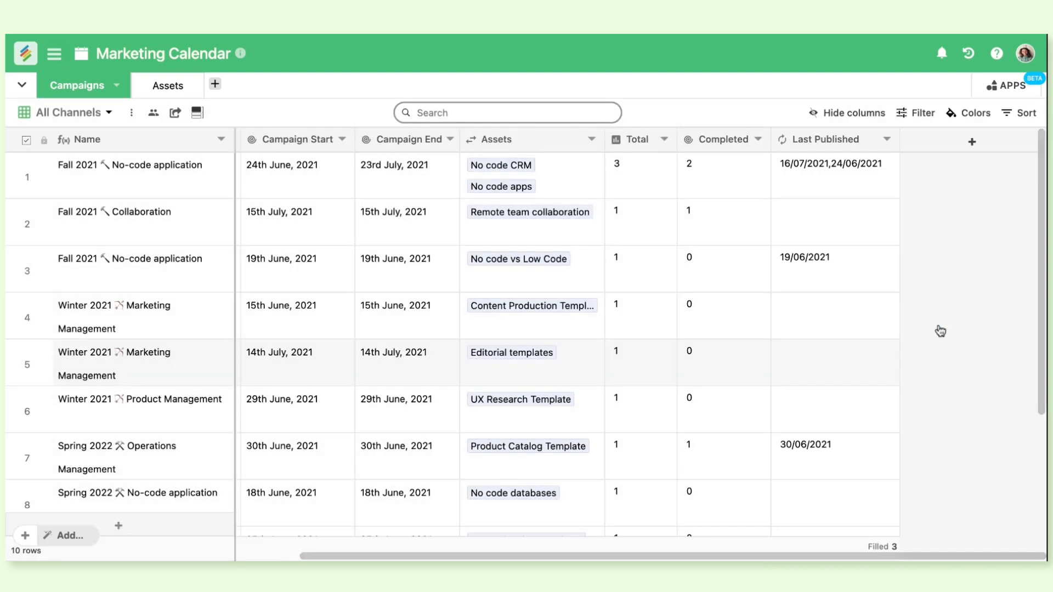
pyautogui.click(938, 328)
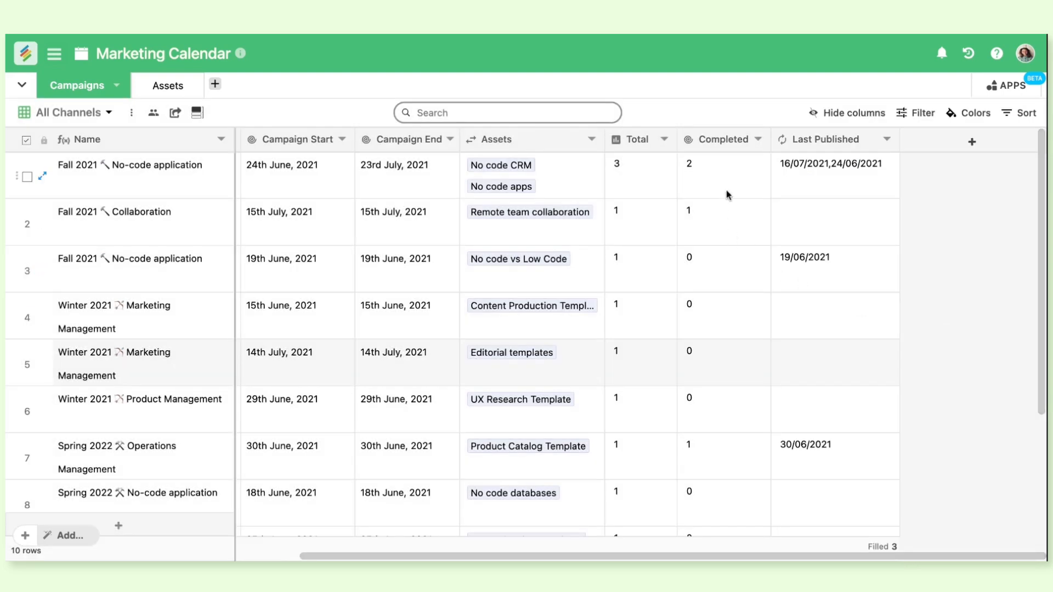
# Review the Aggregation settings and formula of the Completed column in the Campaigns table, then close them without applying changes
pyautogui.doubleClick(727, 139)
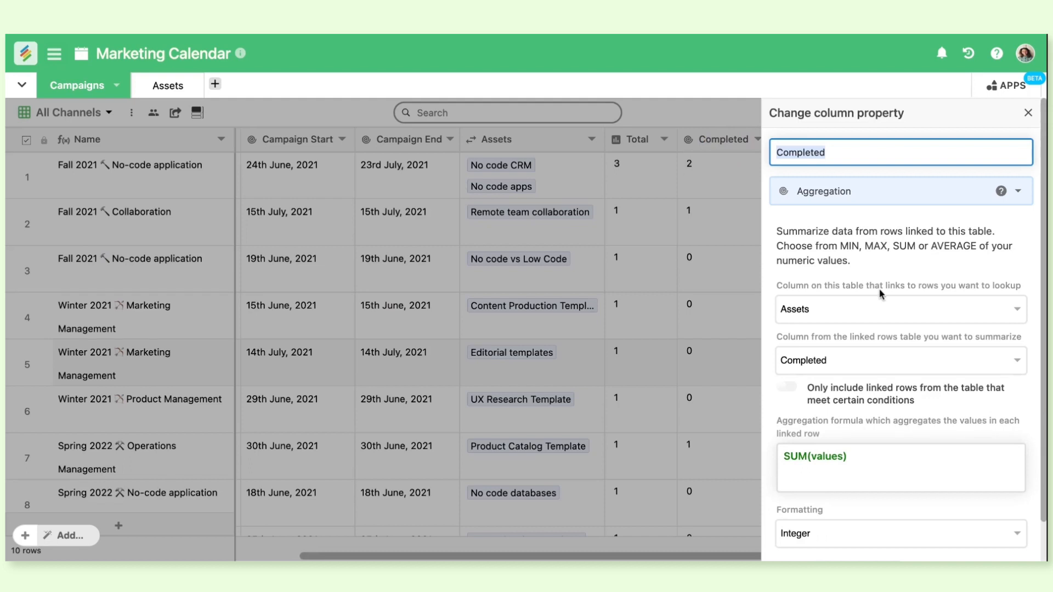
pyautogui.scroll(-1, 881, 294)
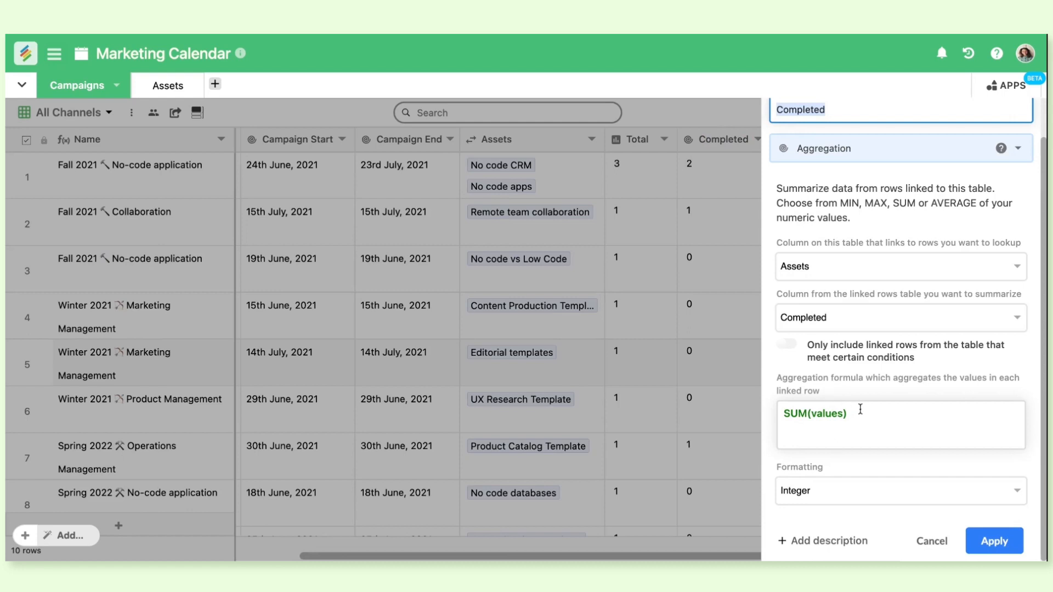
pyautogui.click(927, 542)
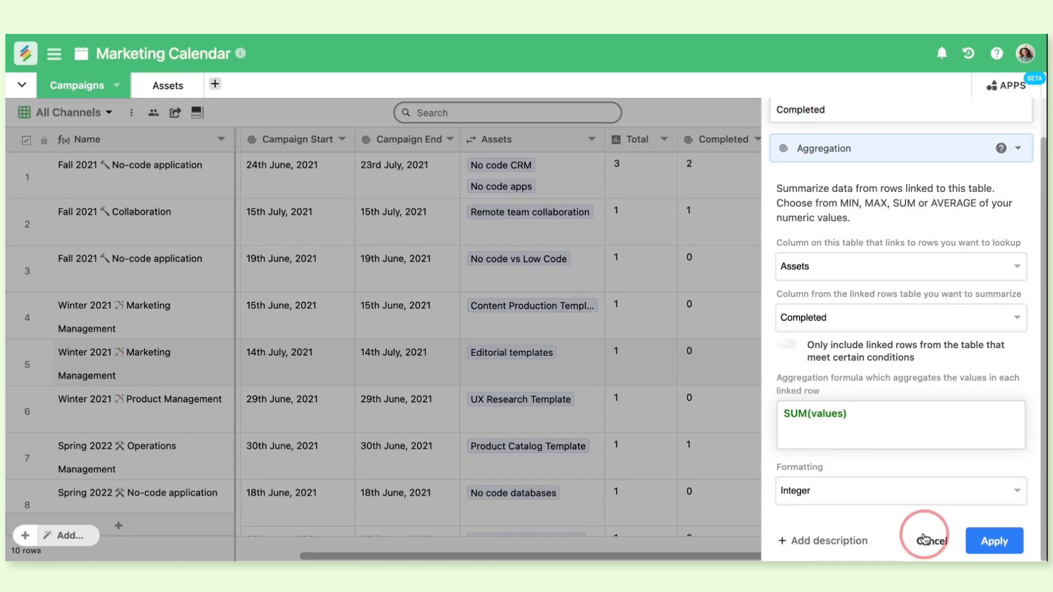
# Check the Completed checkbox column in the Assets table
pyautogui.click(189, 93)
pyautogui.hscroll(10, 524, 275)
pyautogui.hscroll(3, 523, 275)
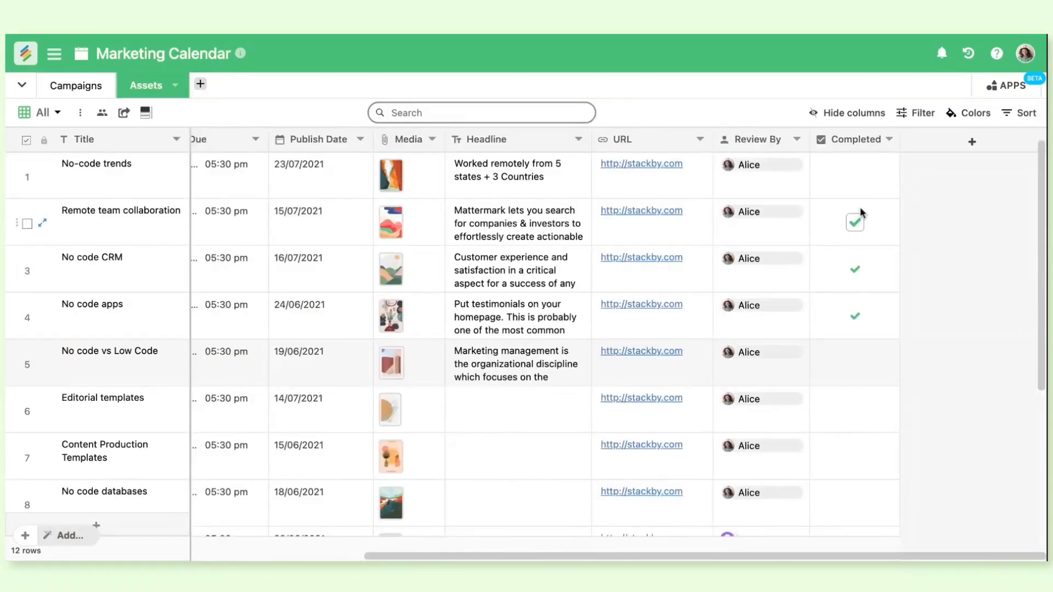
# Examine the Campaigns table across all rows and columns, including the Total, Completed and Last Published values
pyautogui.click(79, 88)
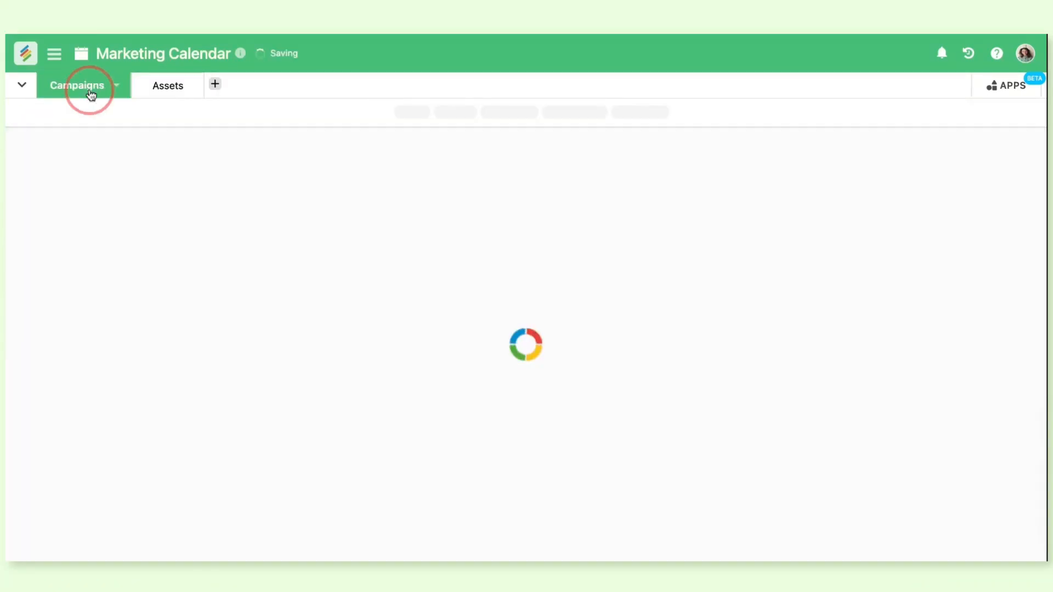
pyautogui.hscroll(8, 633, 320)
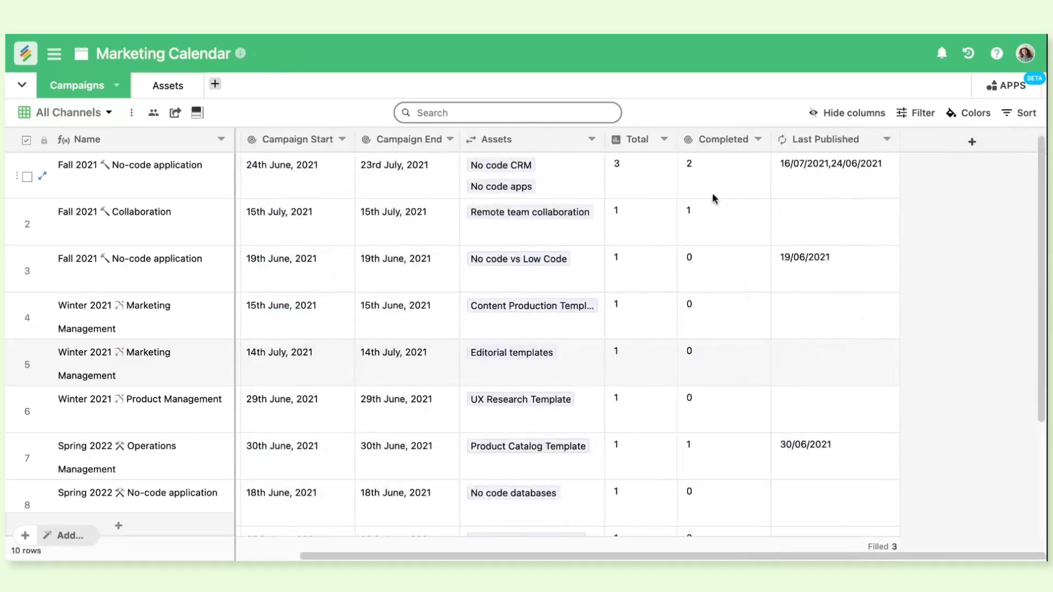
pyautogui.scroll(-3, 735, 455)
pyautogui.hscroll(-4, 735, 455)
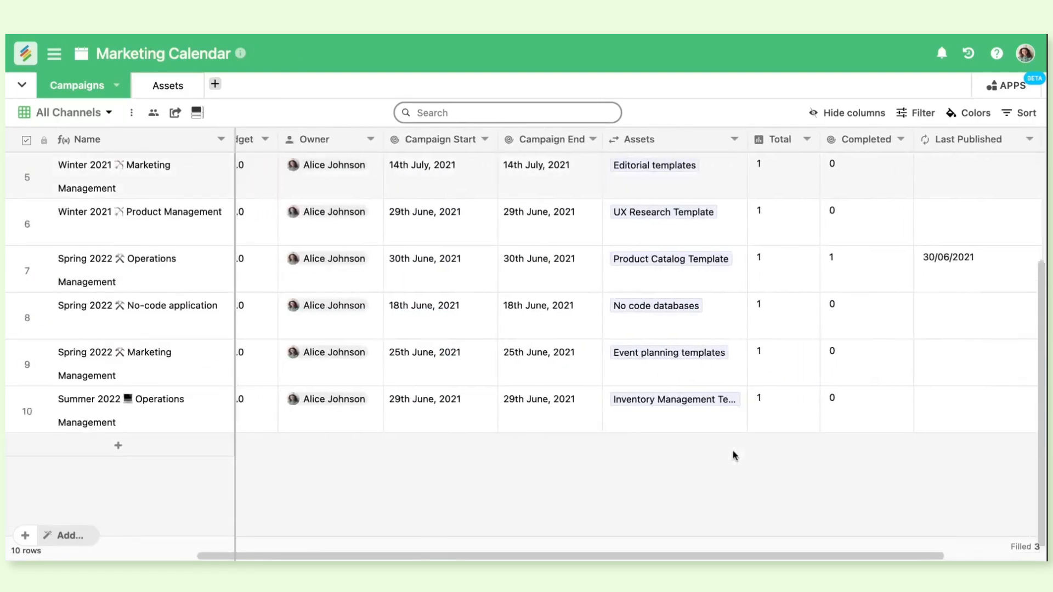
pyautogui.scroll(3, 735, 456)
pyautogui.hscroll(3, 638, 399)
pyautogui.hscroll(-10, 554, 334)
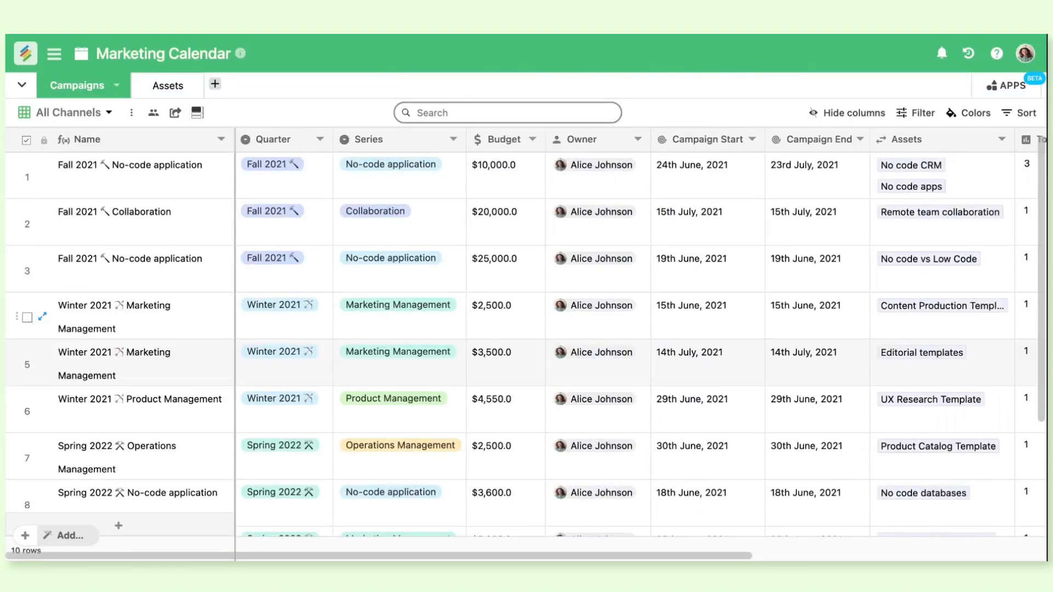
pyautogui.hscroll(5, 330, 237)
pyautogui.hscroll(-5, 330, 237)
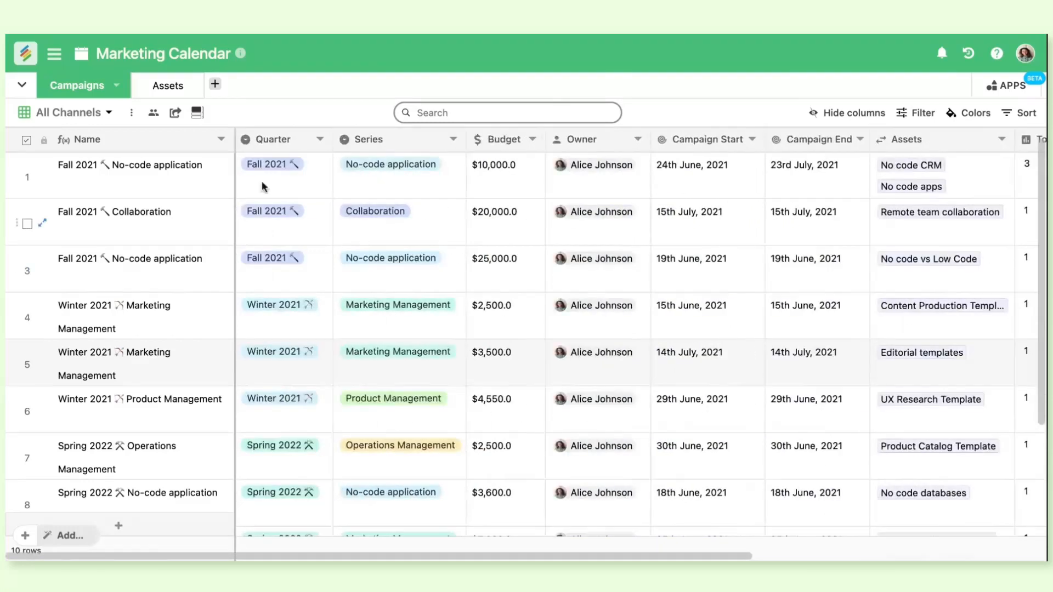
# Look over the asset records in the Assets table and switch it to the Asset Pipeline view
pyautogui.click(167, 86)
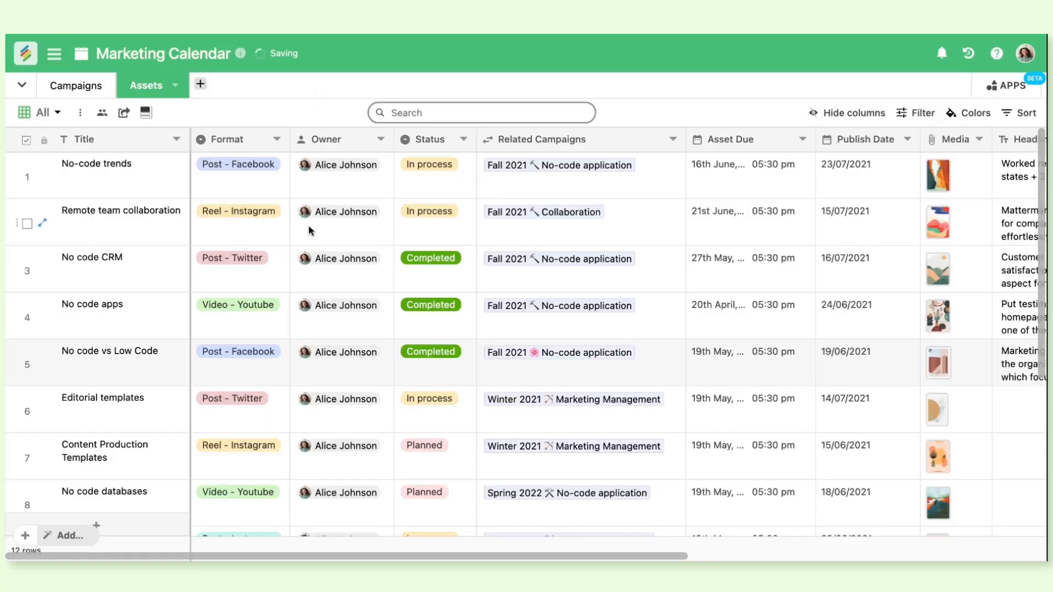
pyautogui.scroll(-4, 328, 306)
pyautogui.scroll(-2, 326, 306)
pyautogui.scroll(6, 327, 306)
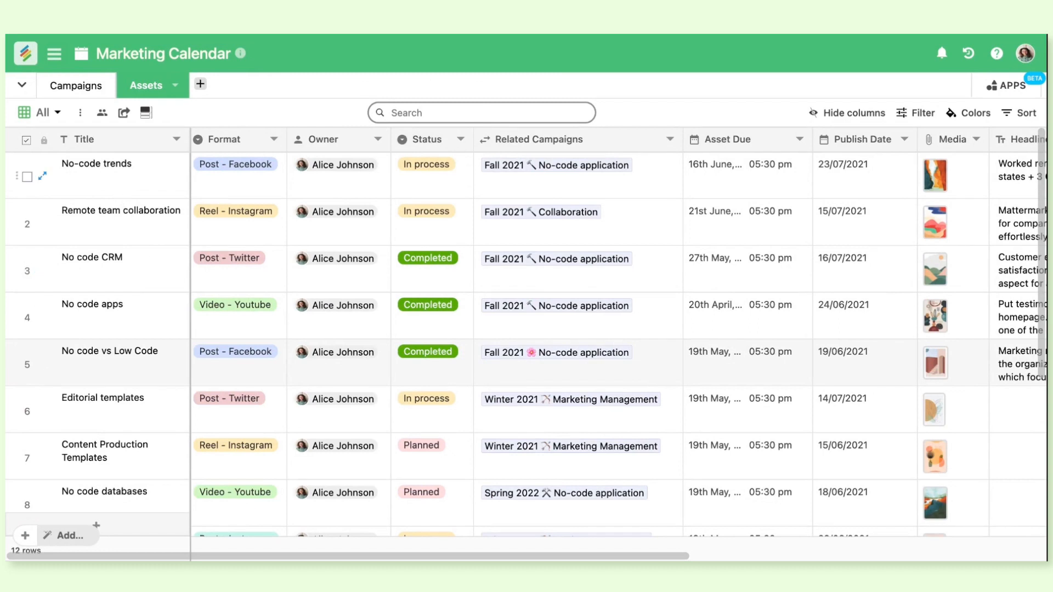
pyautogui.click(44, 113)
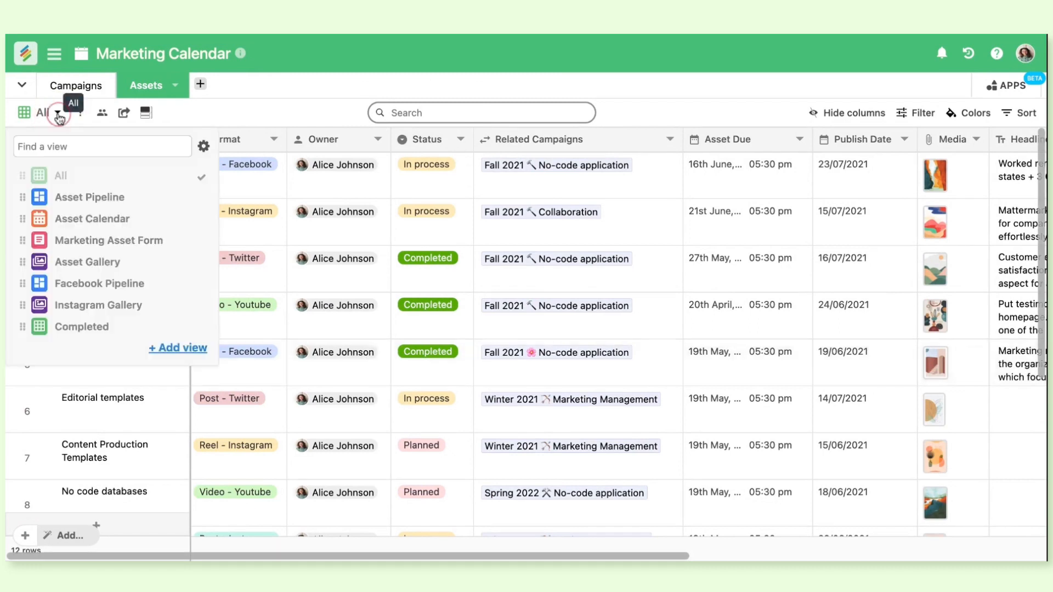
pyautogui.click(105, 199)
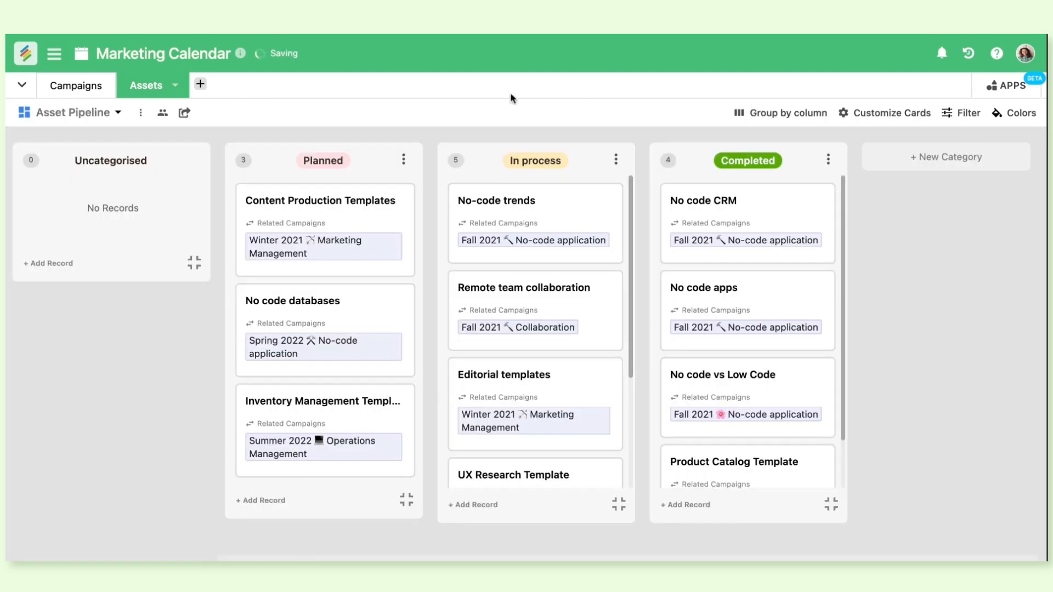
pyautogui.scroll(-3, 567, 342)
pyautogui.scroll(3, 570, 341)
# Use the Media column as the top cover image of the cards in the Asset Pipeline view
pyautogui.click(881, 114)
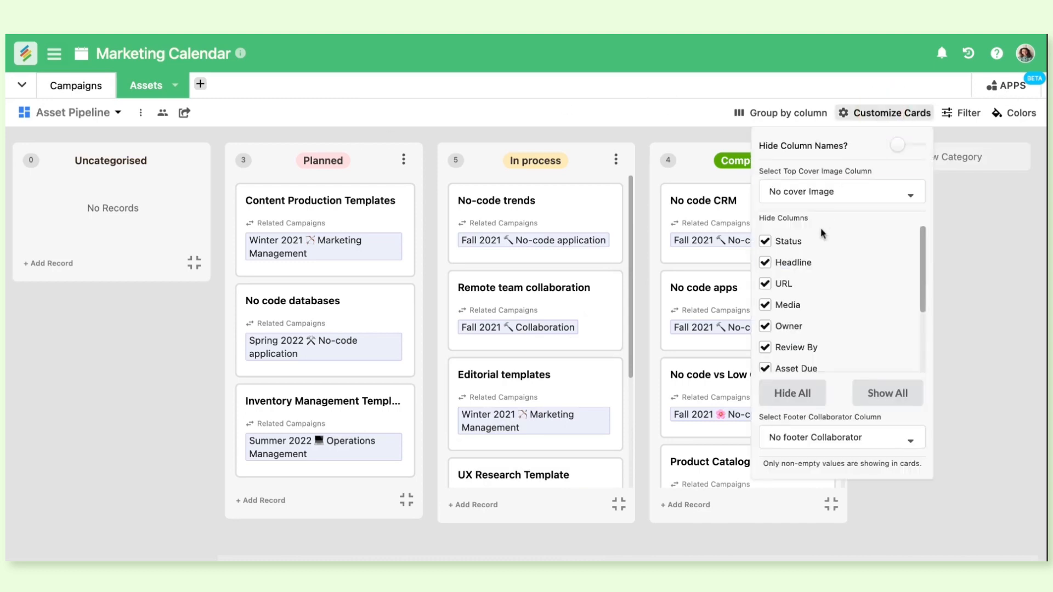
pyautogui.click(866, 186)
pyautogui.click(858, 242)
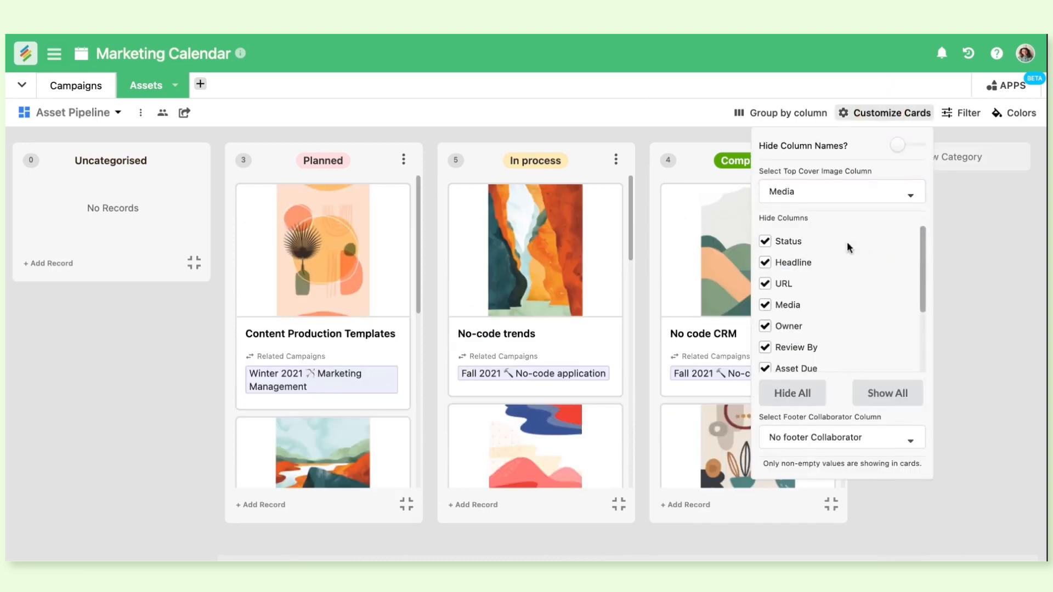
pyautogui.click(999, 313)
# Move the No-code trends card from In process to Completed and return to the All grid view
pyautogui.scroll(-5, 565, 338)
pyautogui.scroll(-5, 564, 338)
pyautogui.moveTo(565, 339); pyautogui.dragTo(520, 275)
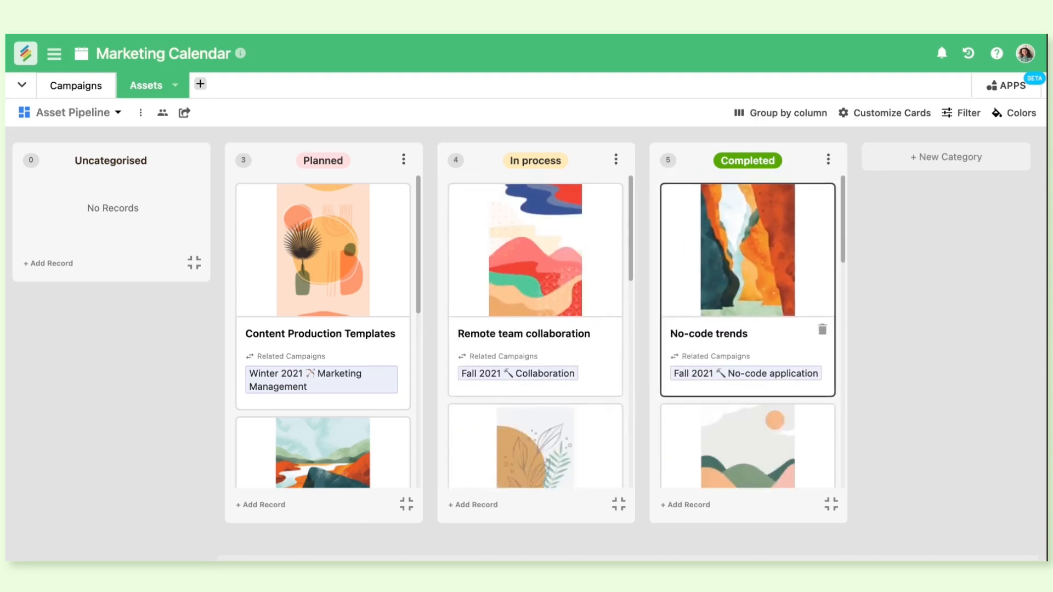
pyautogui.click(116, 114)
pyautogui.click(119, 179)
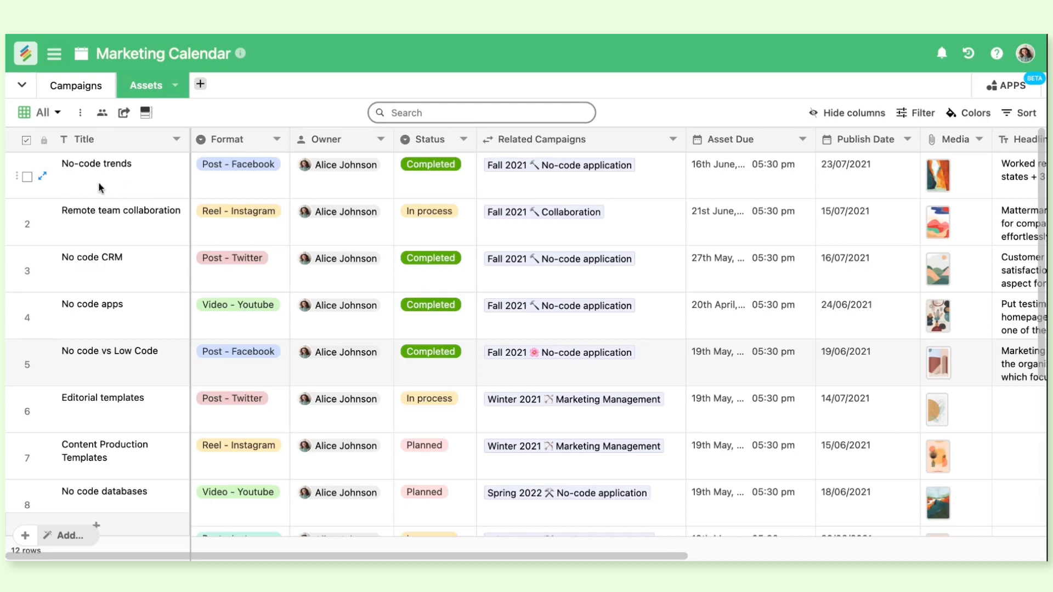
# Set the Status of the No-code trends asset to In process and check its card in the Asset Pipeline view
pyautogui.click(433, 172)
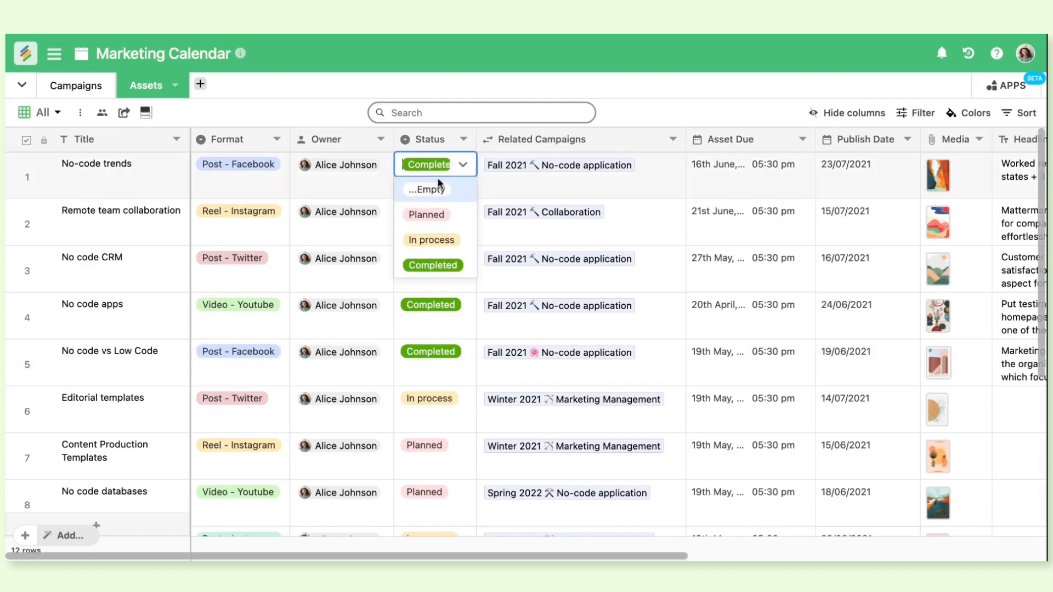
pyautogui.click(440, 241)
pyautogui.click(49, 112)
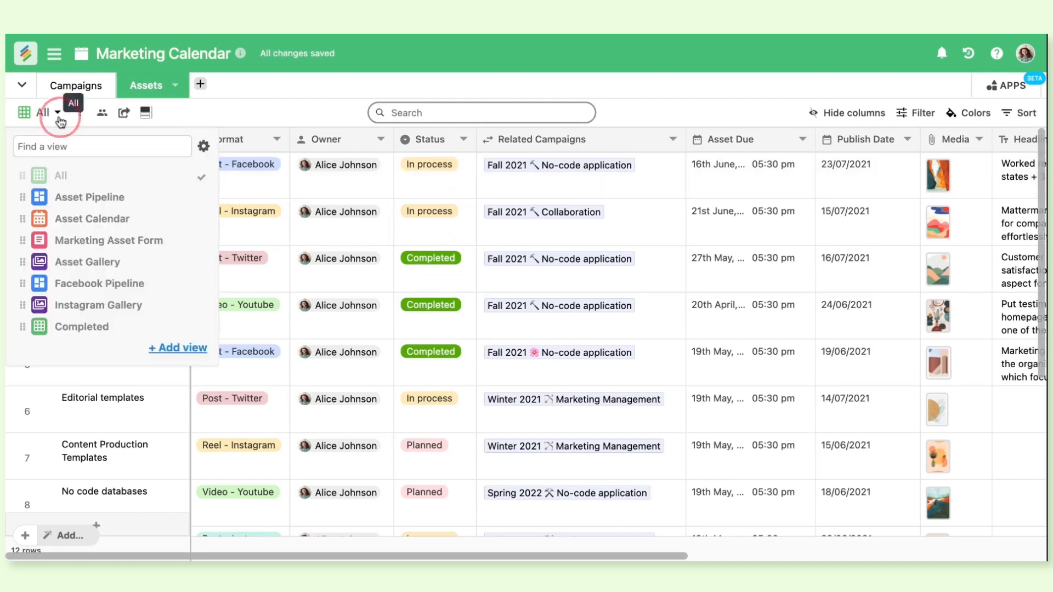
pyautogui.click(91, 192)
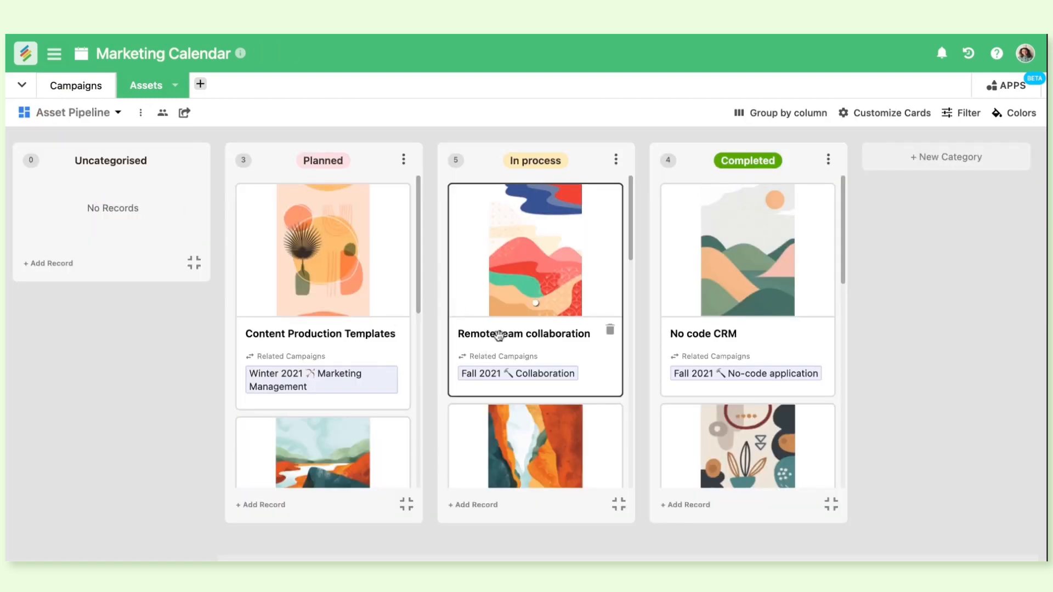
pyautogui.scroll(-15, 490, 346)
pyautogui.scroll(5, 553, 426)
pyautogui.scroll(5, 553, 426)
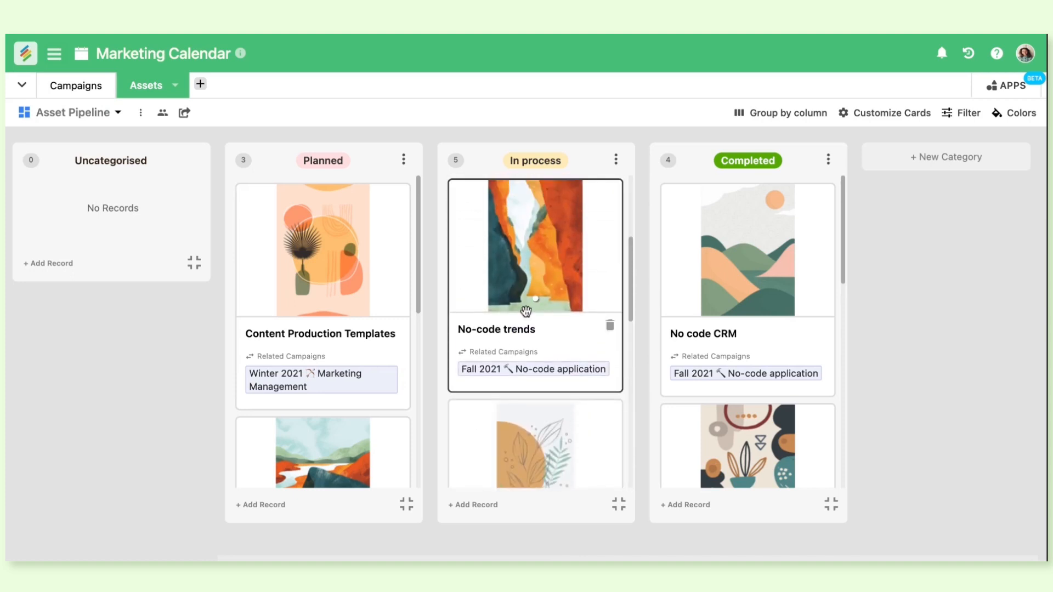
# View the Asset Calendar by week, work week, day and agenda, and return it to the month layout
pyautogui.click(119, 114)
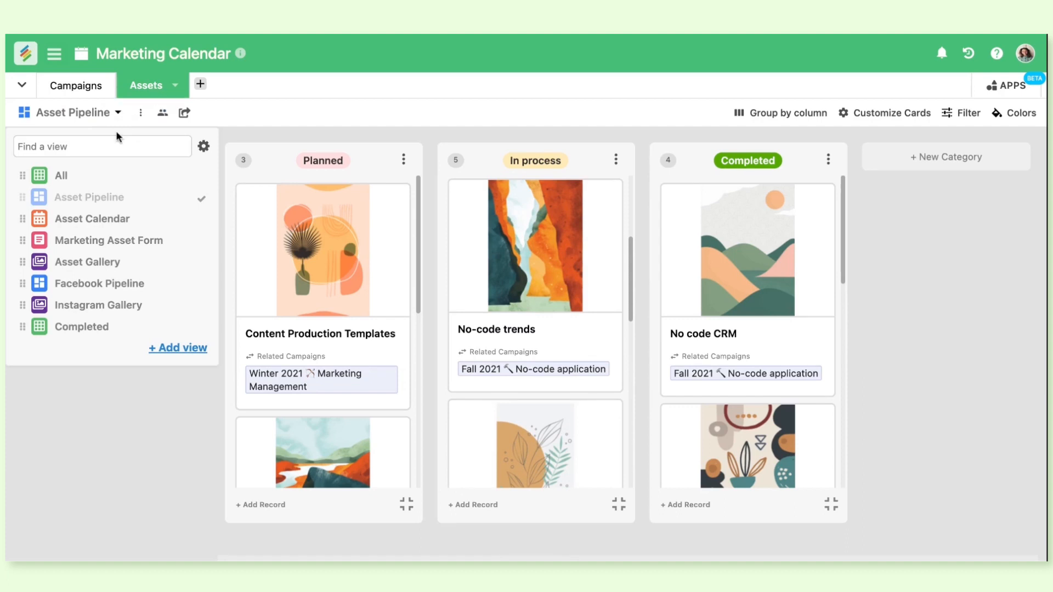
pyautogui.click(120, 218)
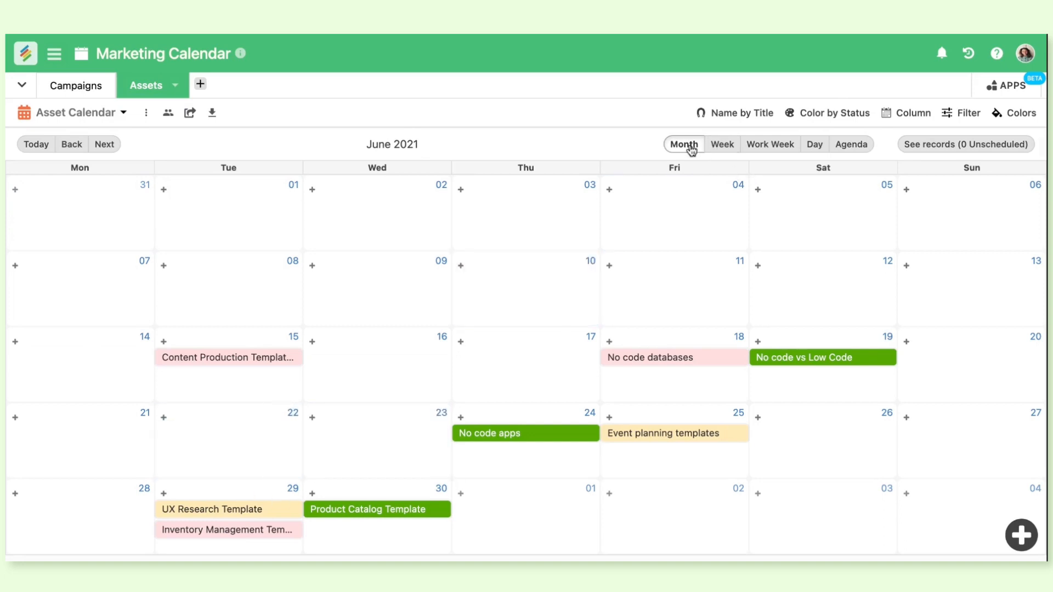
pyautogui.click(719, 146)
pyautogui.click(760, 147)
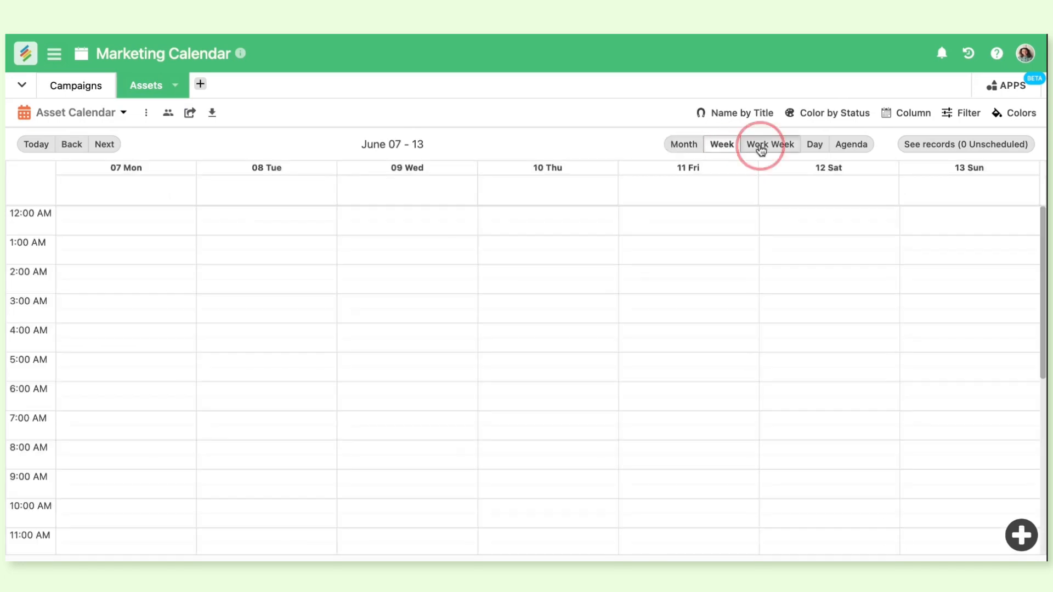
pyautogui.scroll(-5, 682, 307)
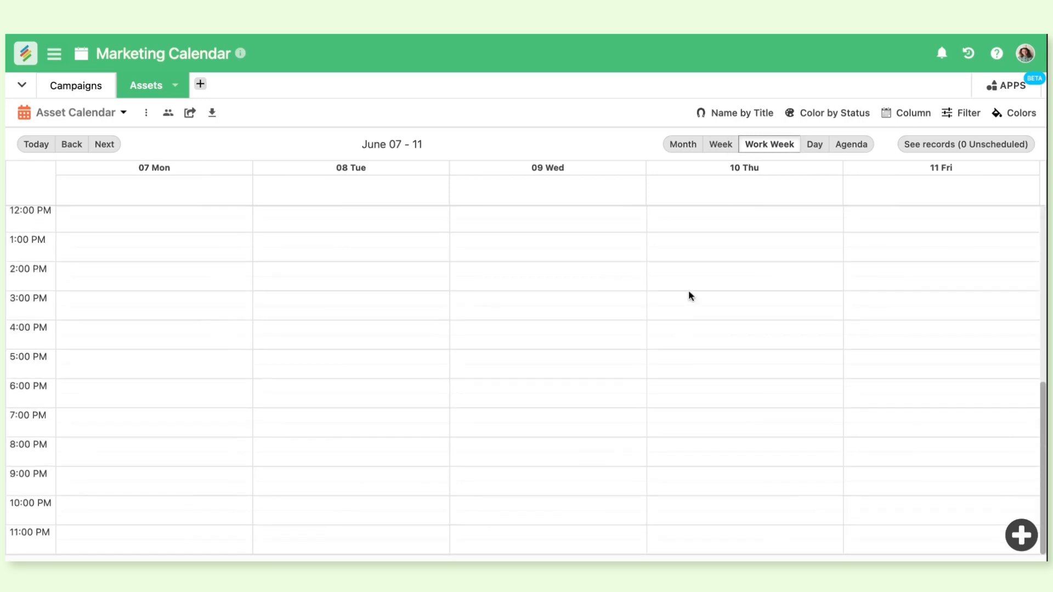
pyautogui.click(815, 144)
pyautogui.click(850, 145)
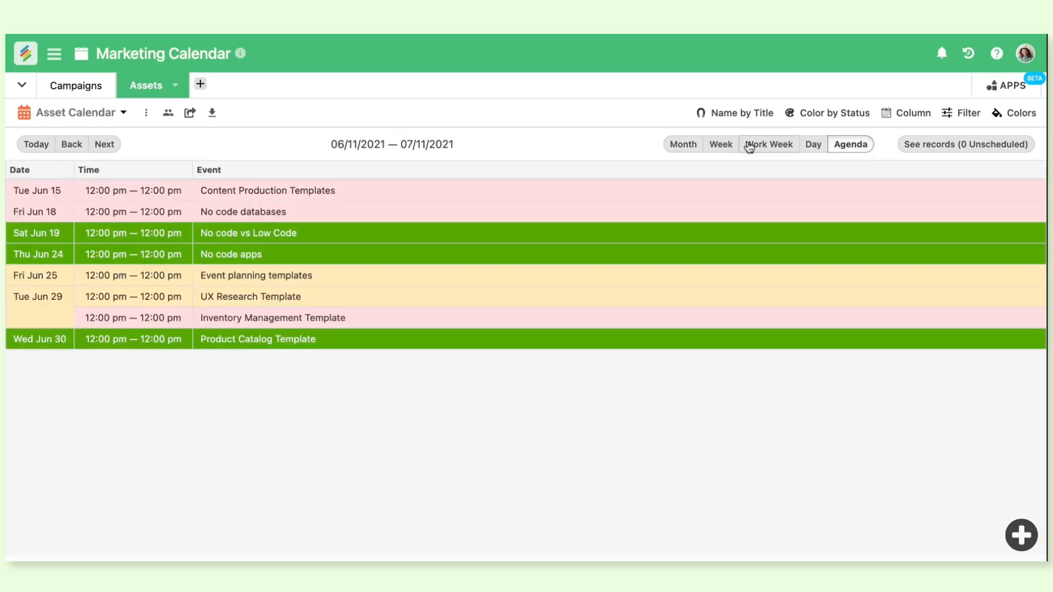
pyautogui.click(693, 147)
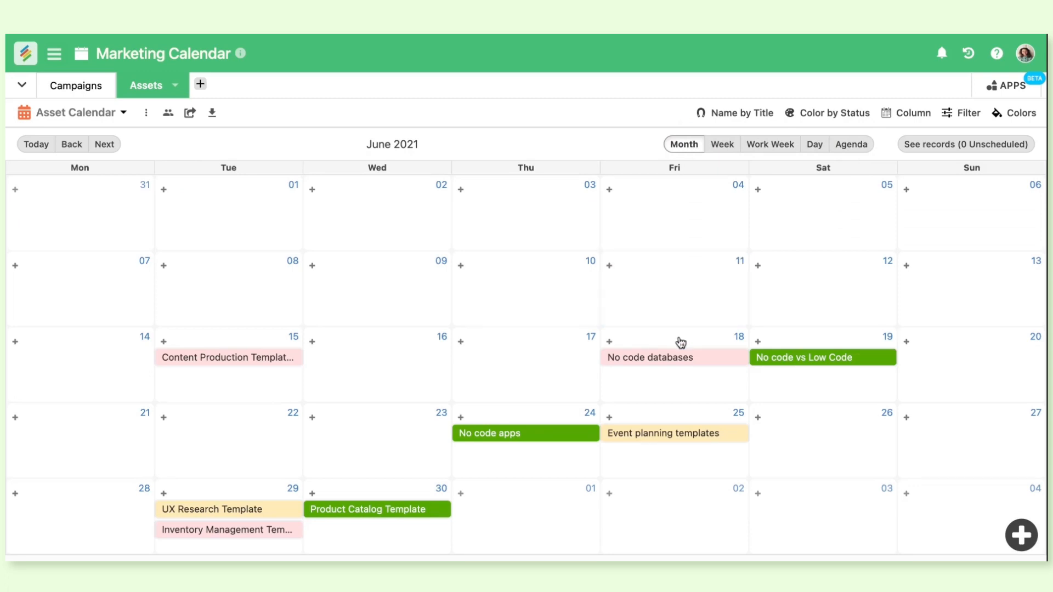
# Use the Media column as the top cover image of the cards in the Asset Gallery view and look over the cards
pyautogui.click(122, 113)
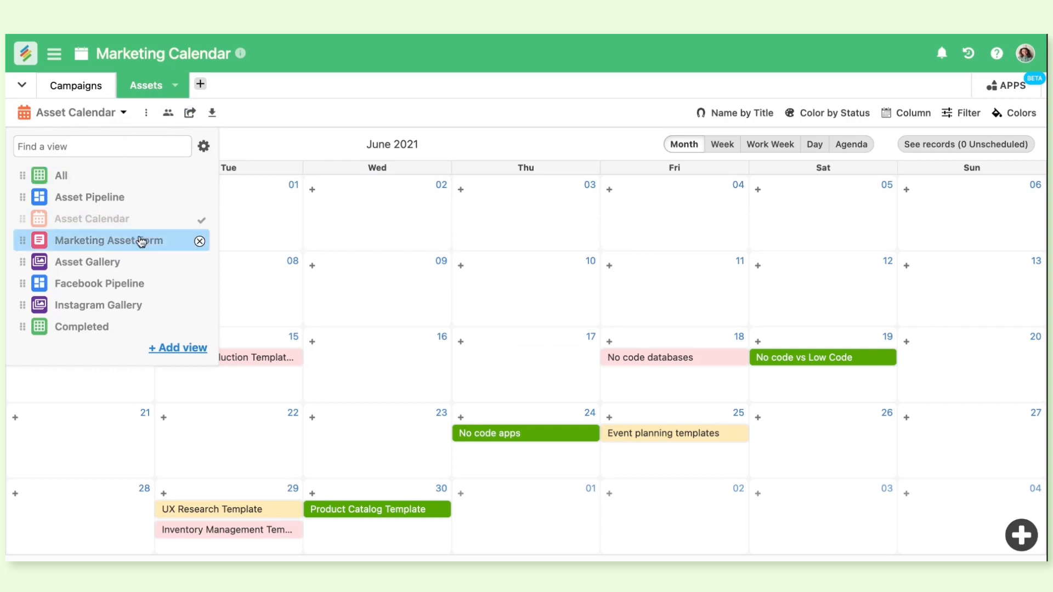
pyautogui.click(139, 266)
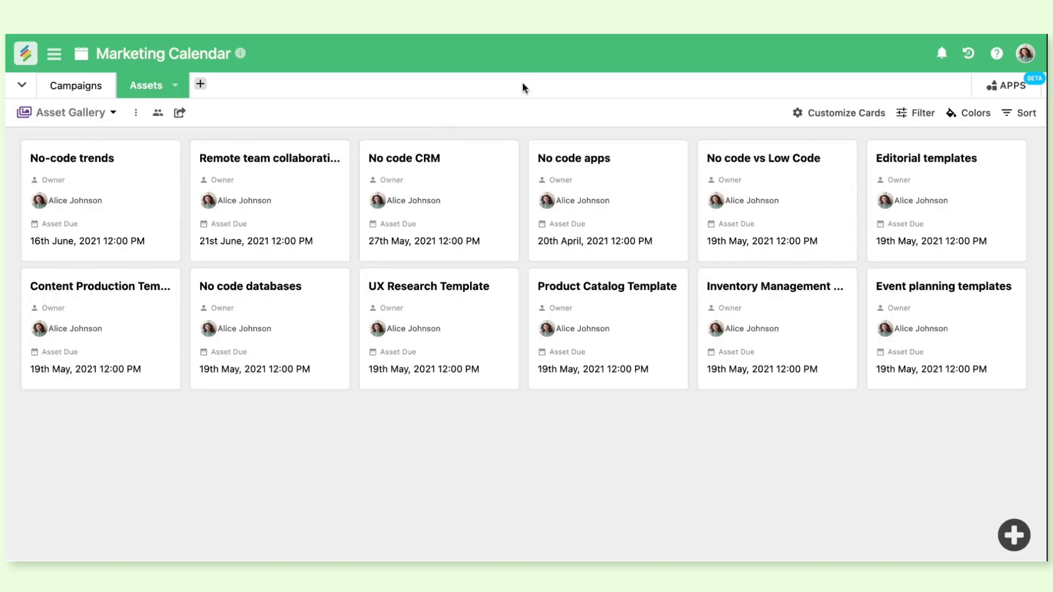
pyautogui.click(861, 115)
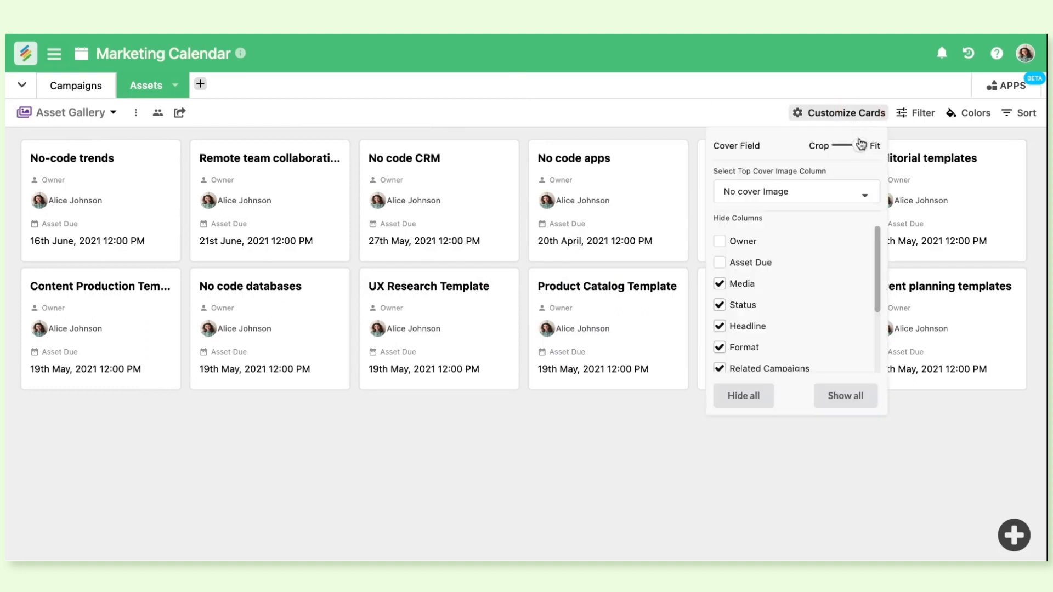
pyautogui.click(806, 181)
pyautogui.click(800, 244)
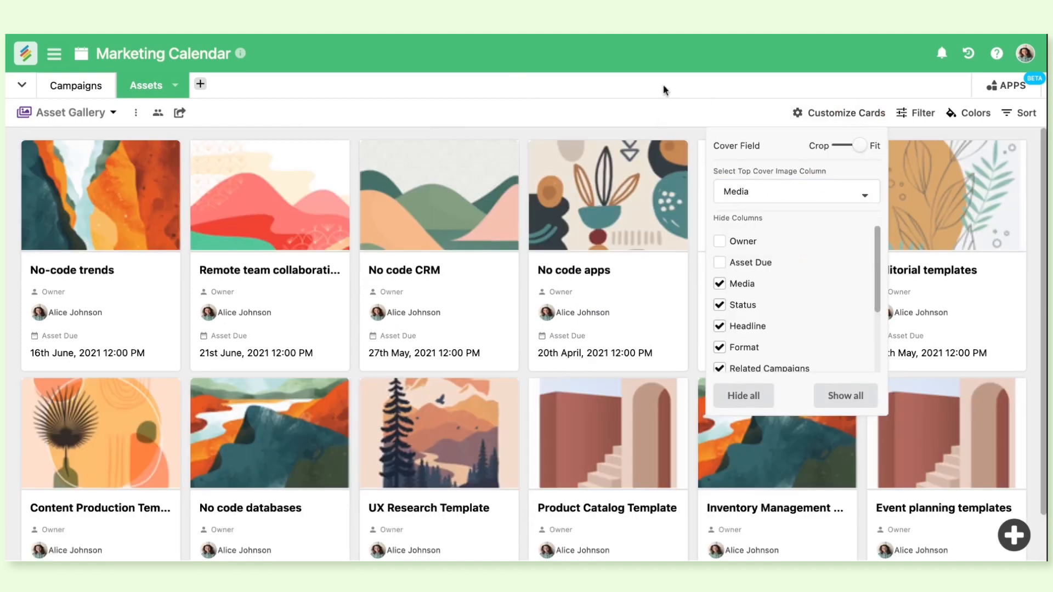
pyautogui.click(669, 106)
pyautogui.scroll(-2, 676, 274)
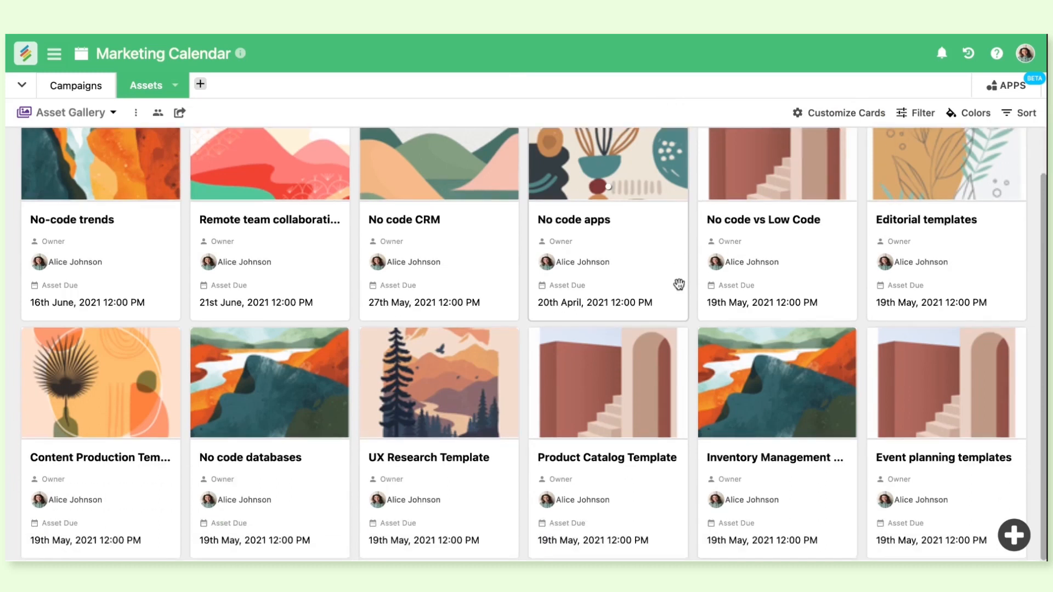
pyautogui.scroll(2, 686, 465)
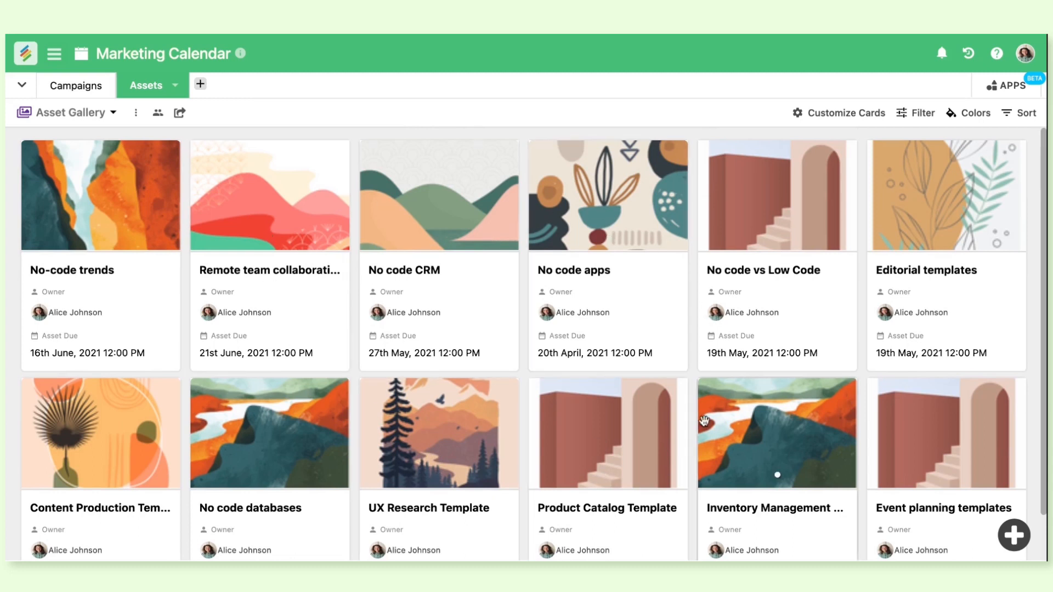
# Open the Marketing Asset Form view and look over its header, fields and unused columns
pyautogui.click(114, 115)
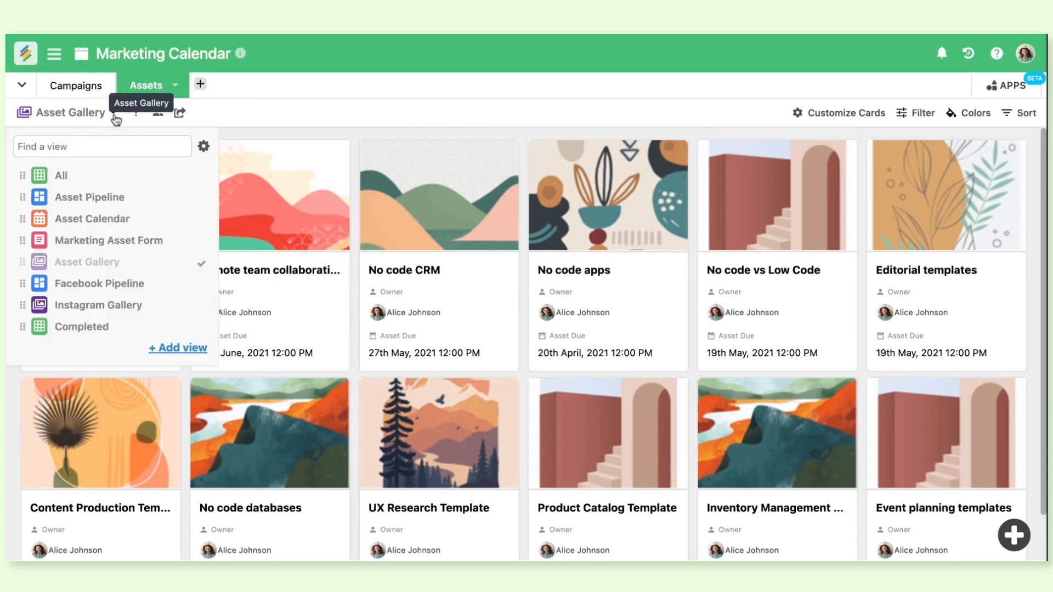
pyautogui.click(131, 241)
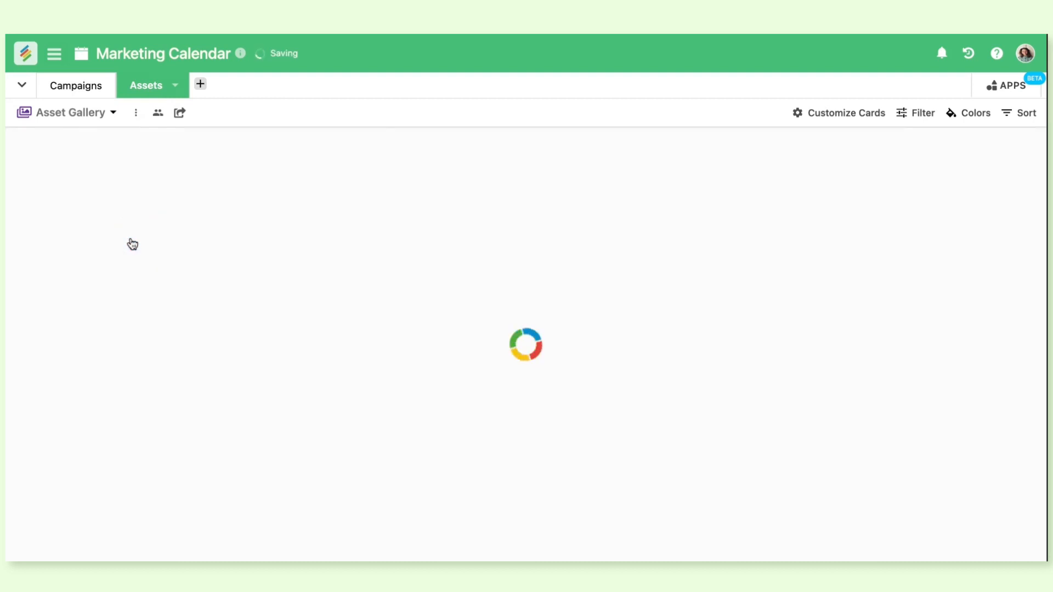
pyautogui.scroll(-5, 377, 280)
pyautogui.scroll(3, 377, 280)
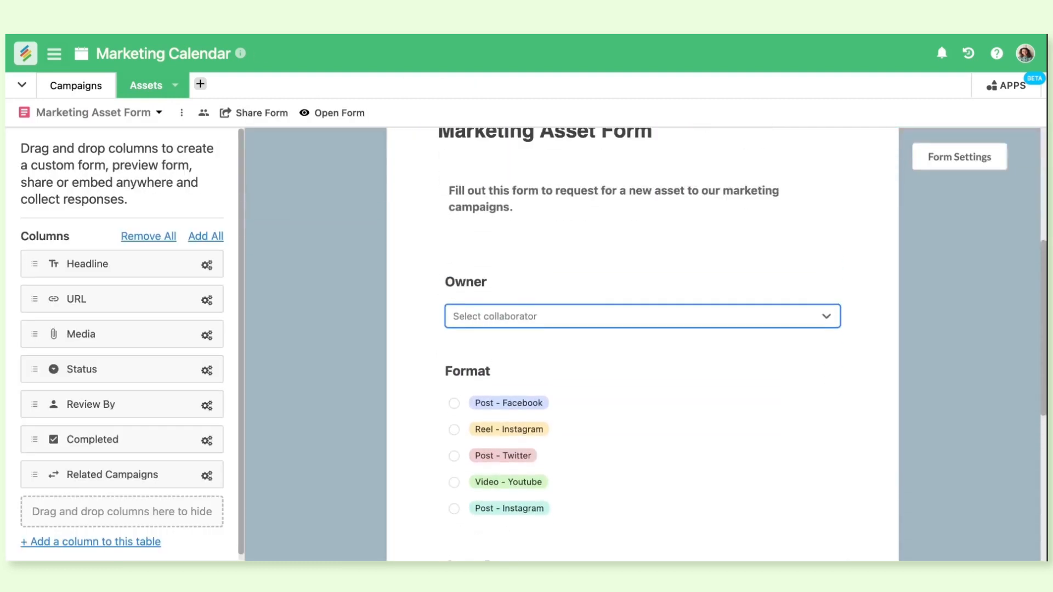
pyautogui.scroll(2, 344, 276)
pyautogui.click(344, 275)
pyautogui.scroll(-1, 165, 369)
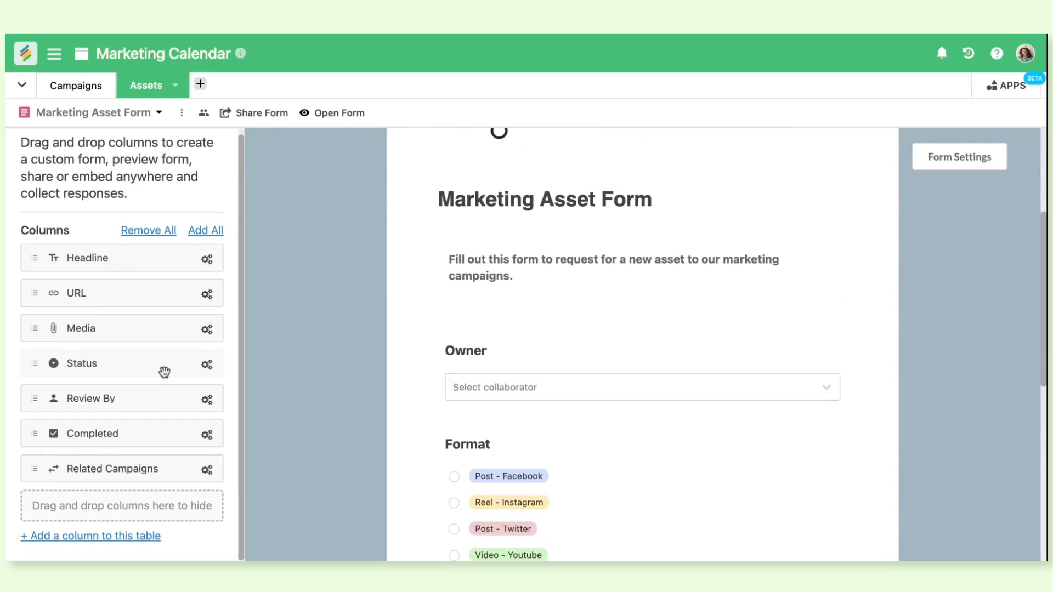
# Add the Headline column to the Marketing Asset Form below the Title field and review the whole form
pyautogui.moveTo(113, 261); pyautogui.dragTo(700, 341)
pyautogui.scroll(-7, 700, 341)
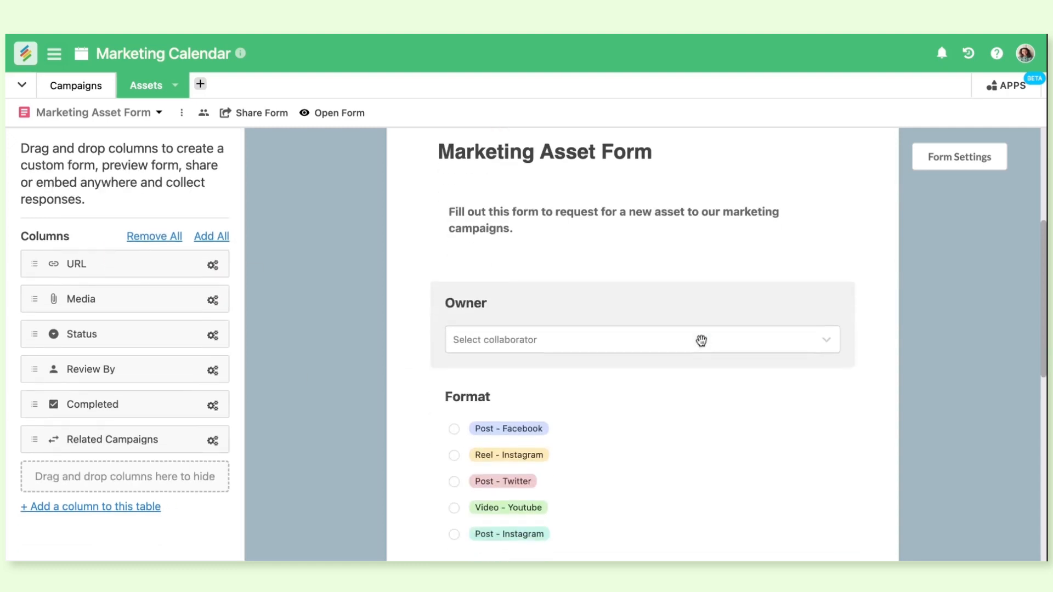
pyautogui.scroll(-4, 701, 341)
pyautogui.scroll(8, 701, 340)
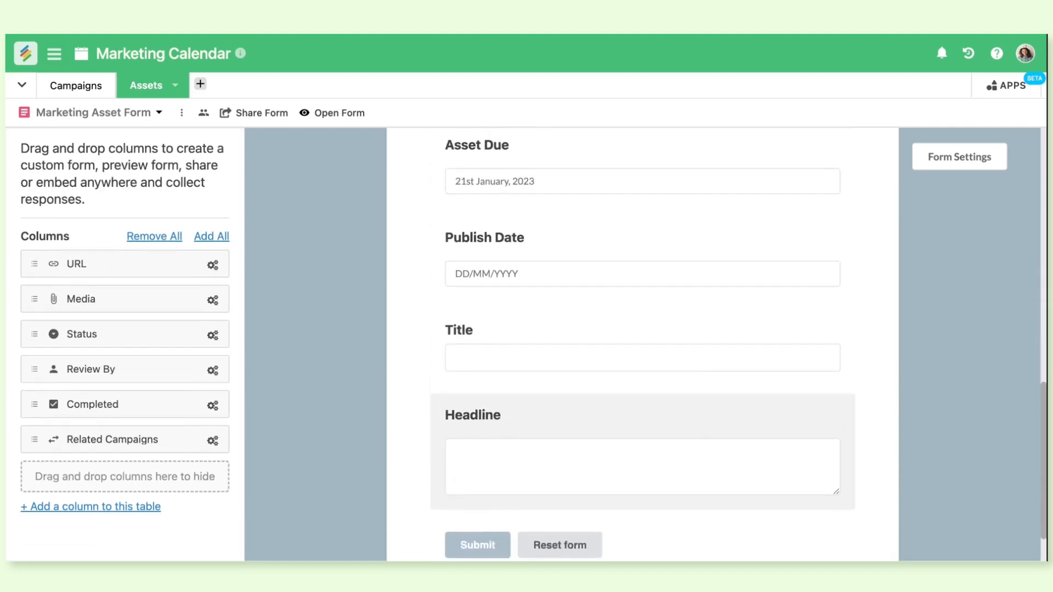
pyautogui.scroll(5, 700, 341)
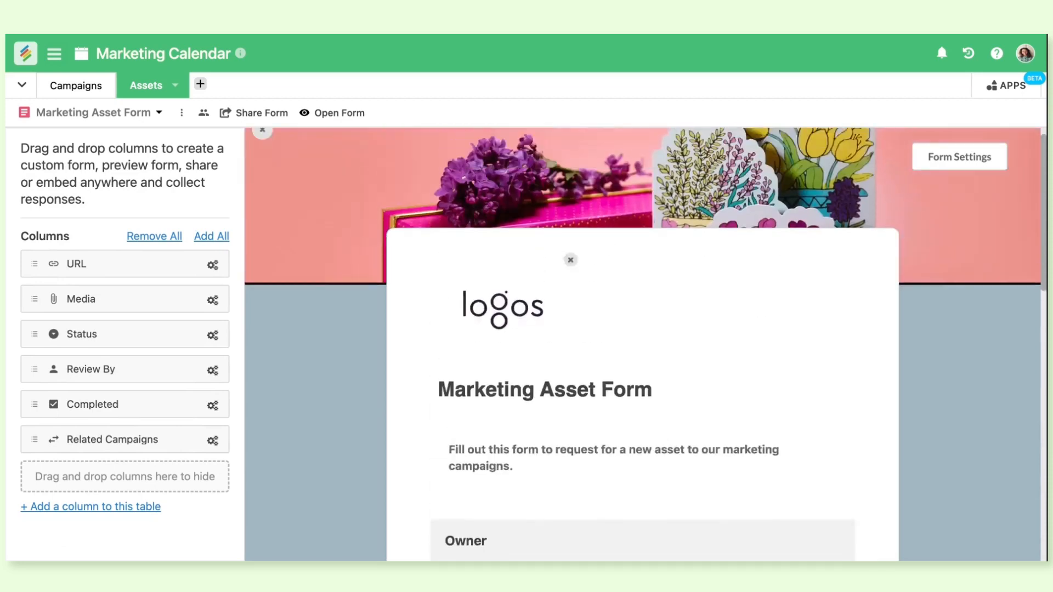
pyautogui.scroll(-6, 701, 340)
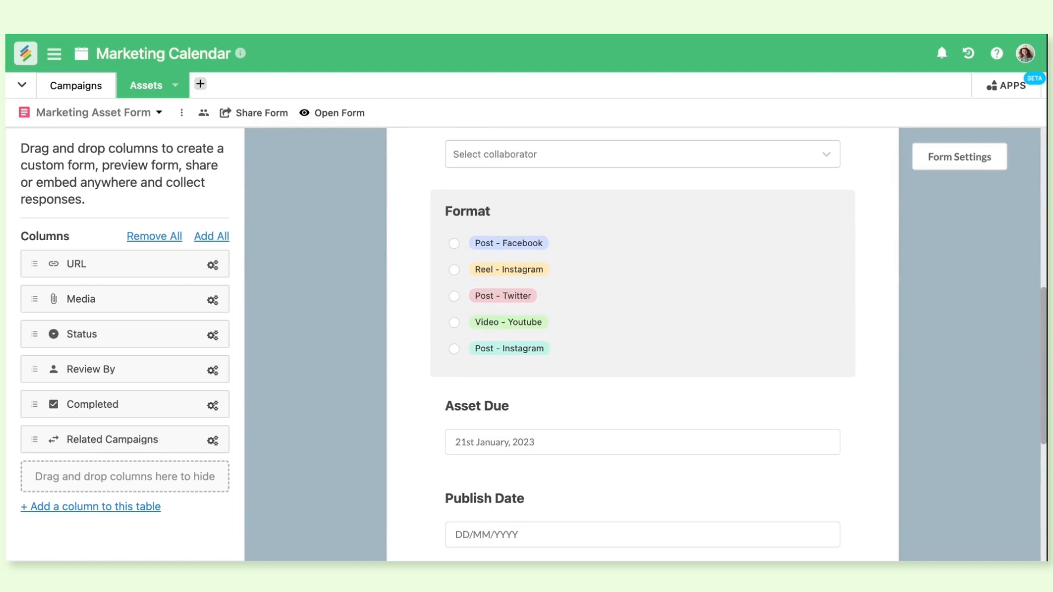
# Return to the All grid view and look over the asset records across all rows and columns
pyautogui.click(161, 116)
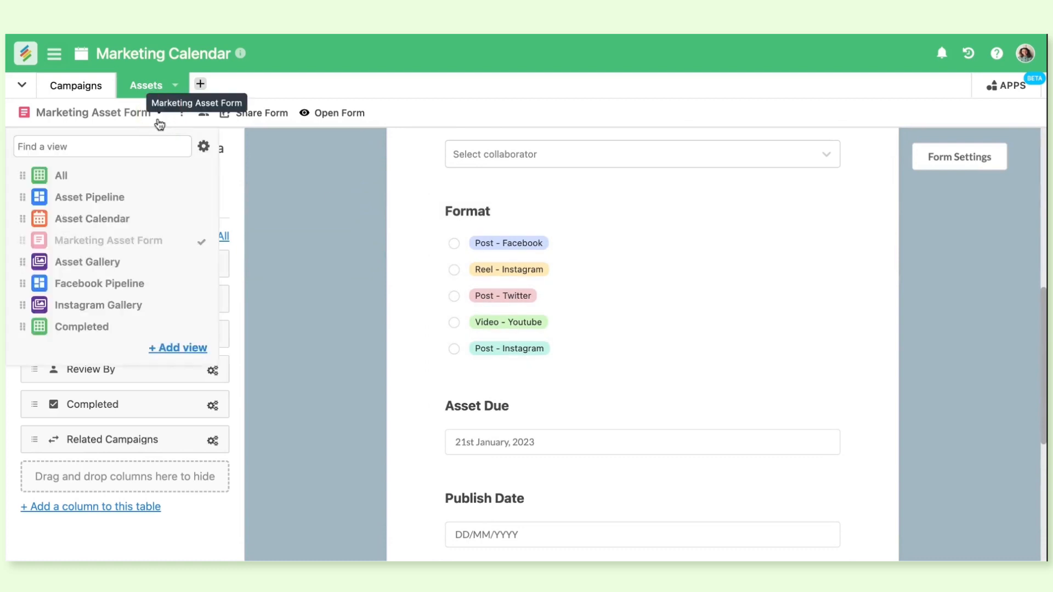
pyautogui.click(147, 175)
pyautogui.scroll(-5, 210, 360)
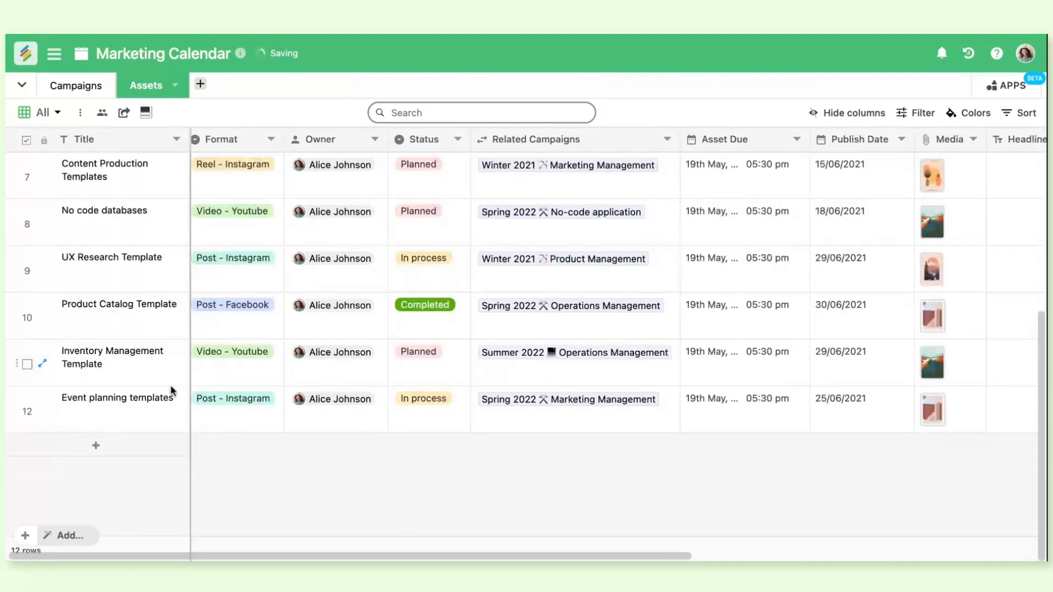
pyautogui.hscroll(5, 618, 408)
pyautogui.hscroll(-5, 618, 408)
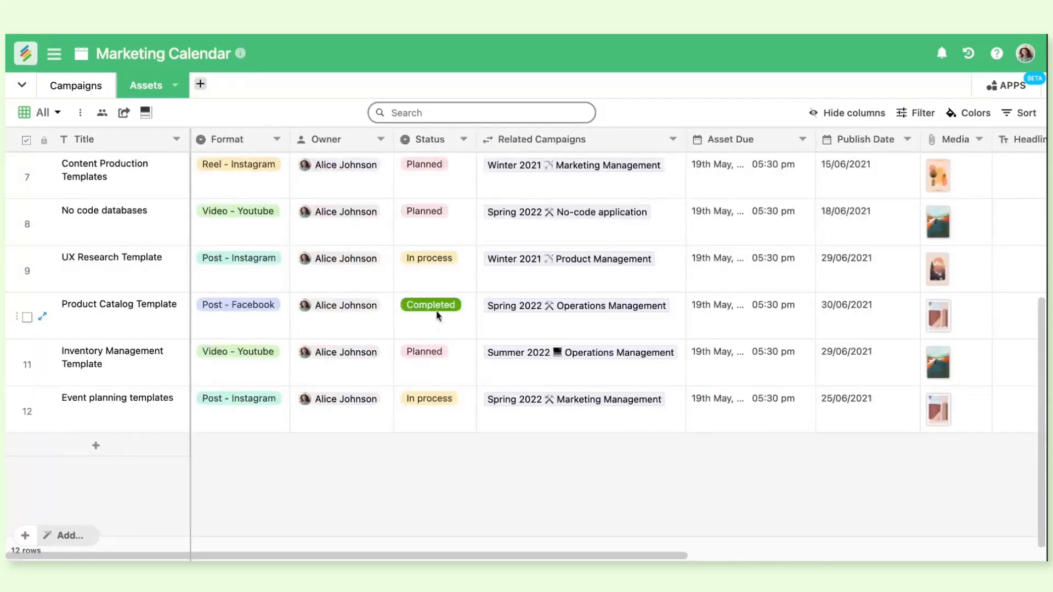
pyautogui.scroll(5, 440, 300)
pyautogui.hscroll(2, 613, 324)
pyautogui.hscroll(-2, 613, 323)
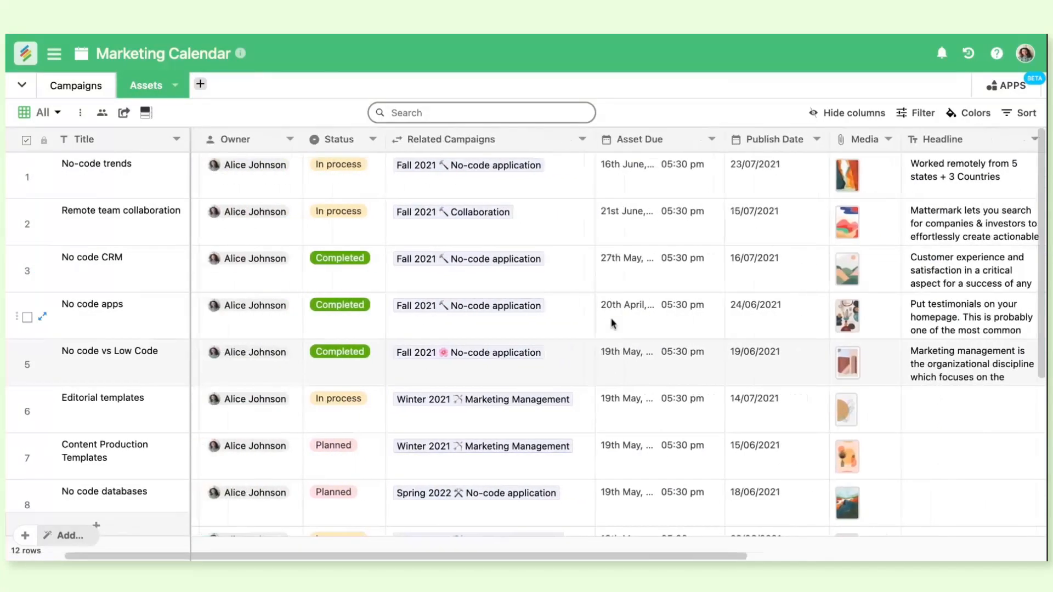
# For the Remote team collaboration asset, set Status to Completed and Asset Due to 23rd June
pyautogui.click(439, 213)
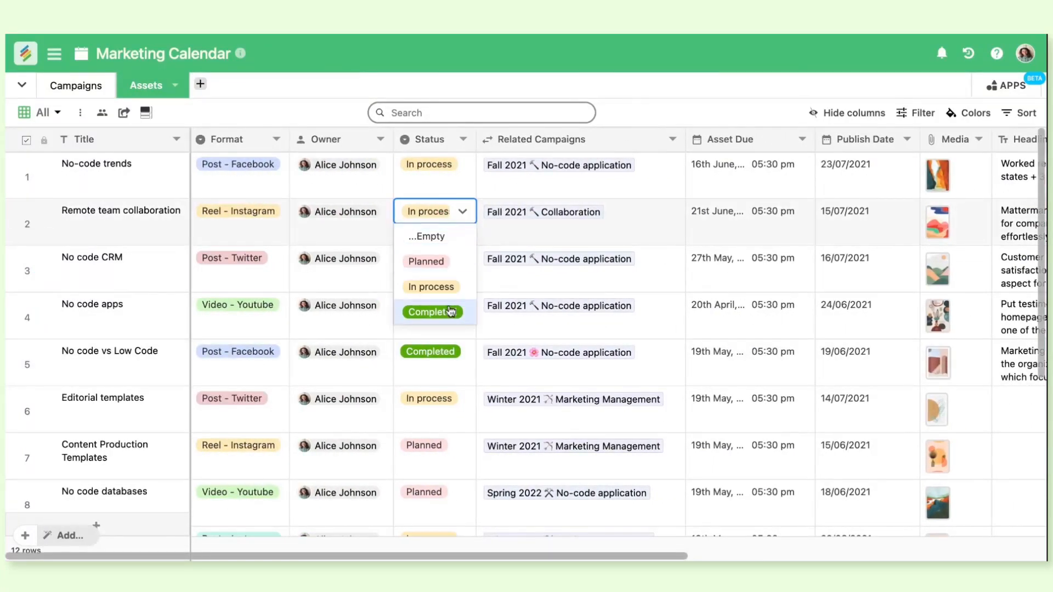
pyautogui.click(433, 312)
pyautogui.doubleClick(734, 230)
pyautogui.click(742, 386)
pyautogui.click(846, 219)
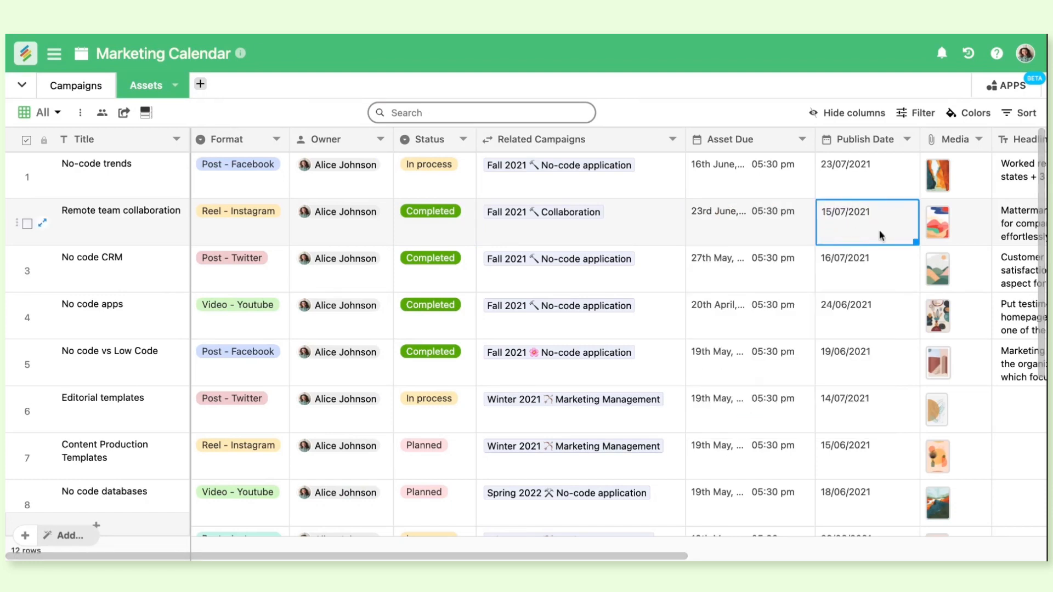
# Preview the Media image of the Remote team collaboration asset at full size and close the preview
pyautogui.hscroll(2, 880, 235)
pyautogui.click(830, 234)
pyautogui.click(831, 234)
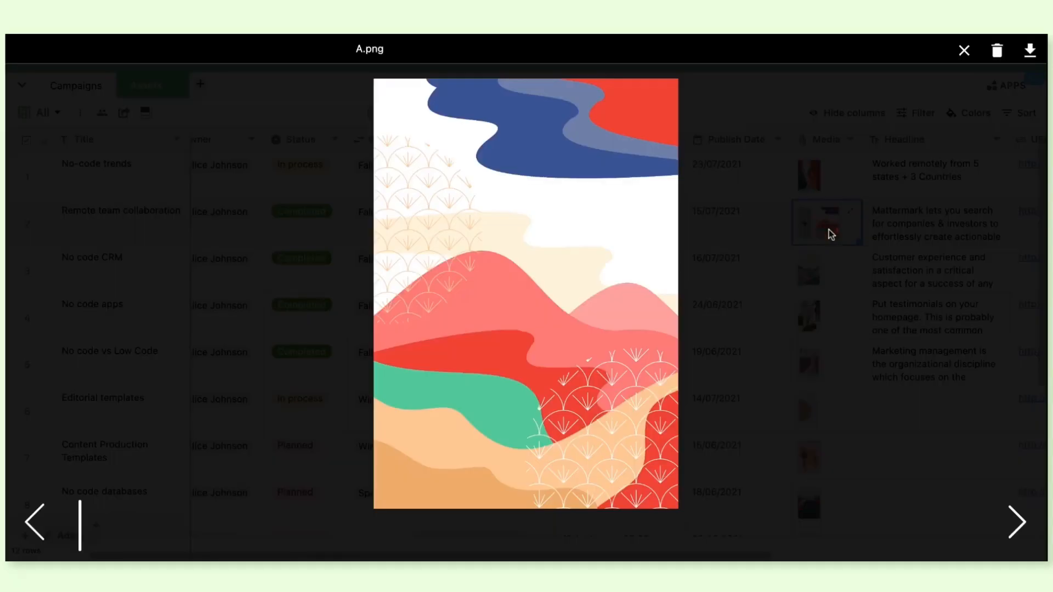
pyautogui.click(964, 50)
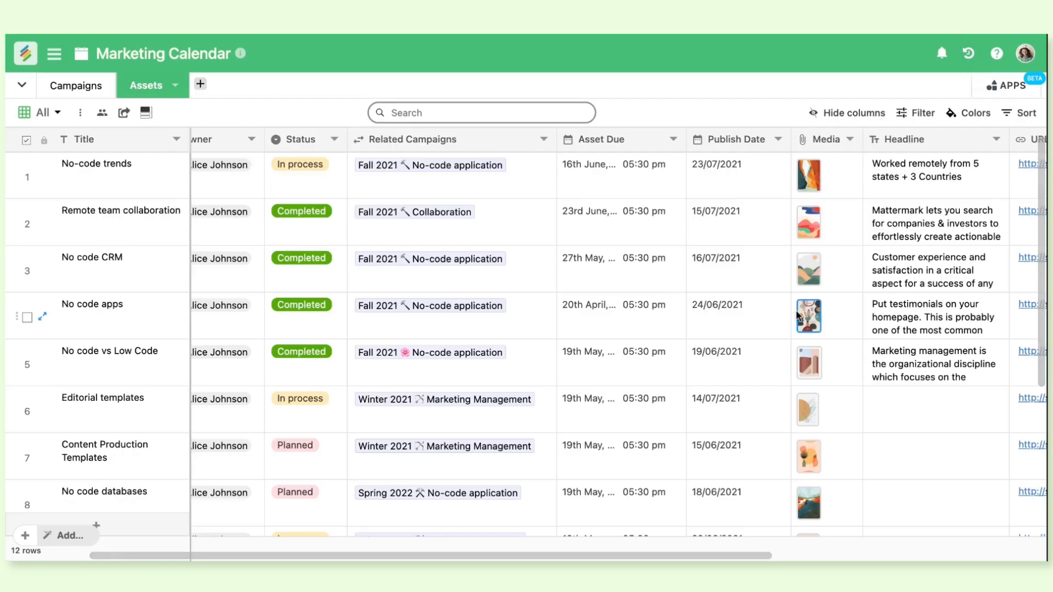
# Assign the listed collaborator as the Review By person for the Remote team collaboration asset
pyautogui.hscroll(3, 801, 317)
pyautogui.hscroll(5, 795, 362)
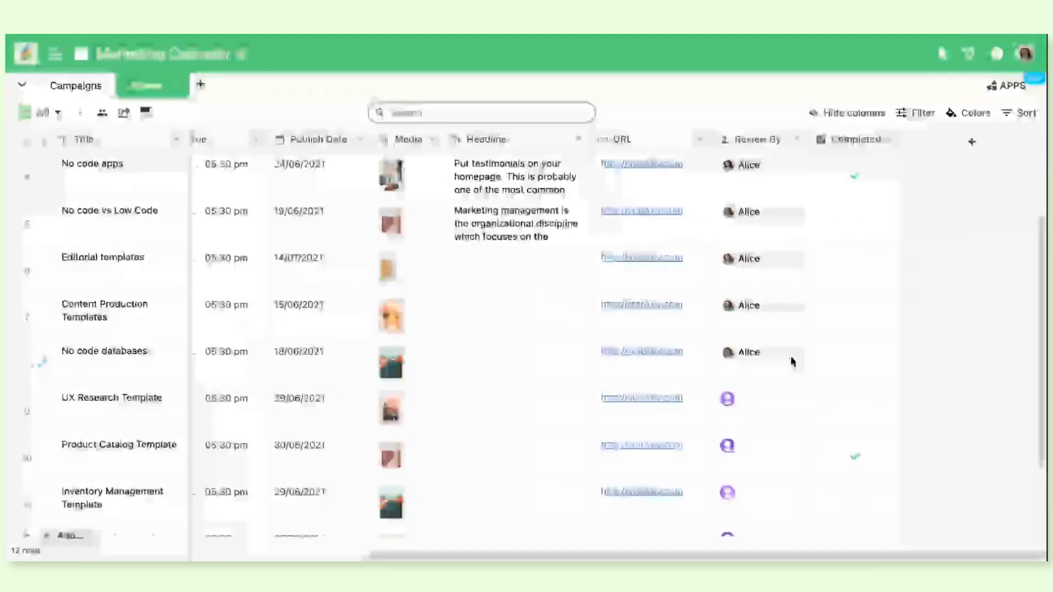
pyautogui.doubleClick(763, 238)
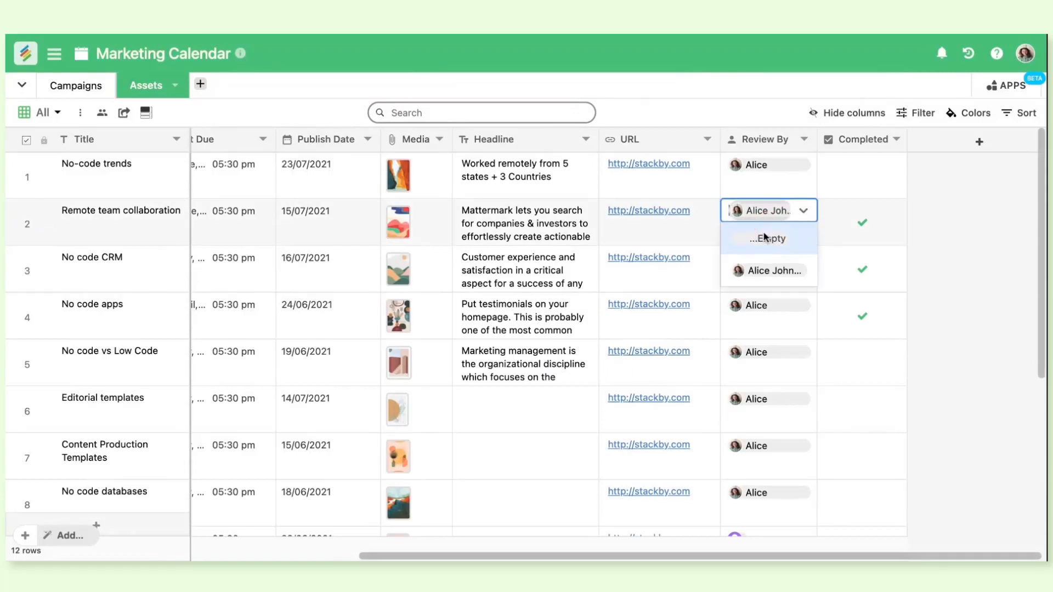
pyautogui.click(773, 270)
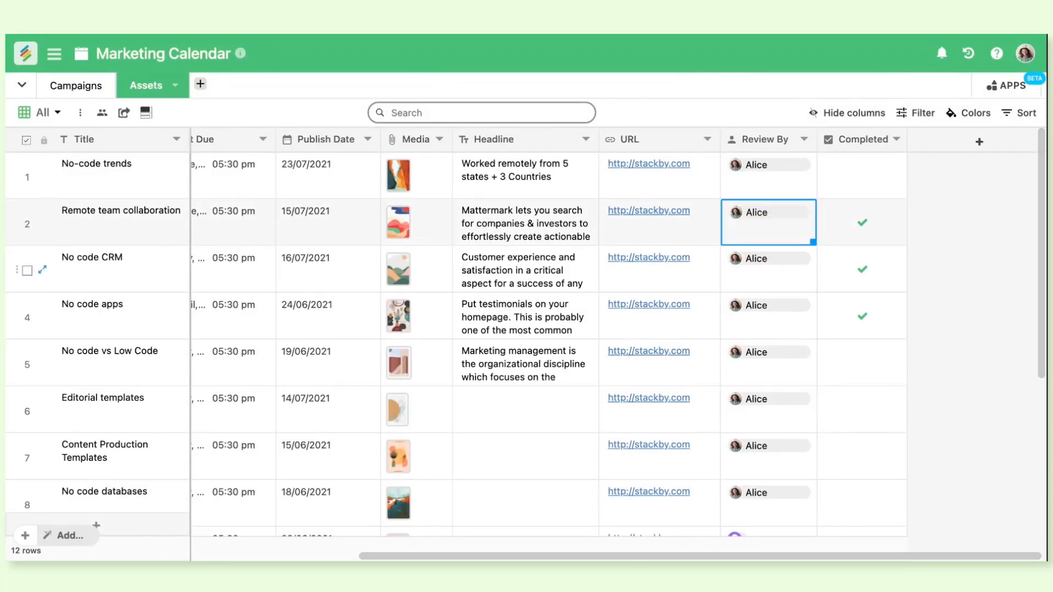
# Search the asset records in the All view for "no code" and clear the search text
pyautogui.hscroll(-10, 619, 344)
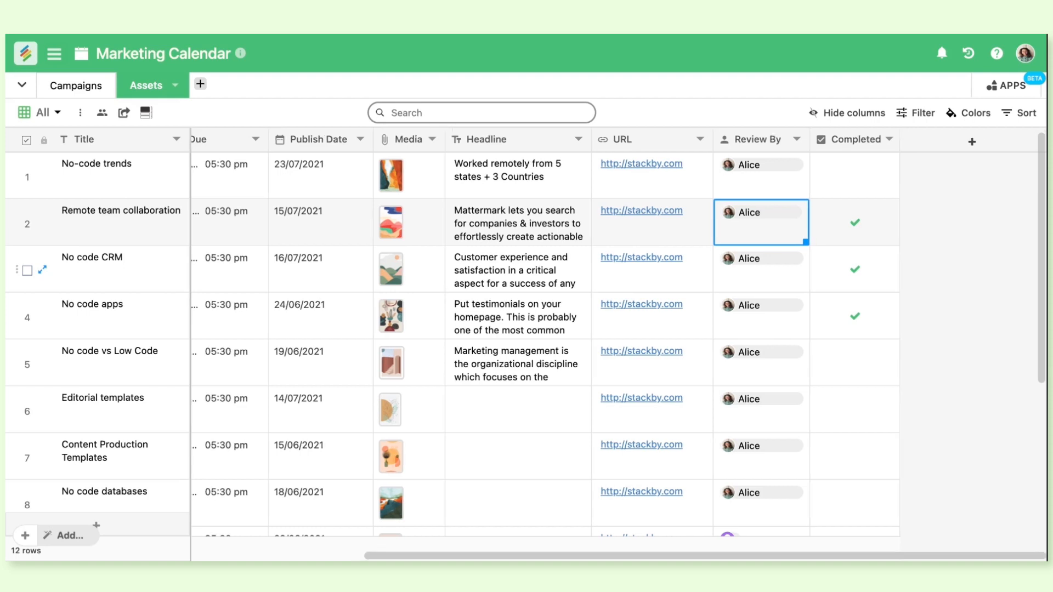
pyautogui.click(59, 114)
pyautogui.click(314, 96)
pyautogui.click(466, 107)
pyautogui.write('no code')
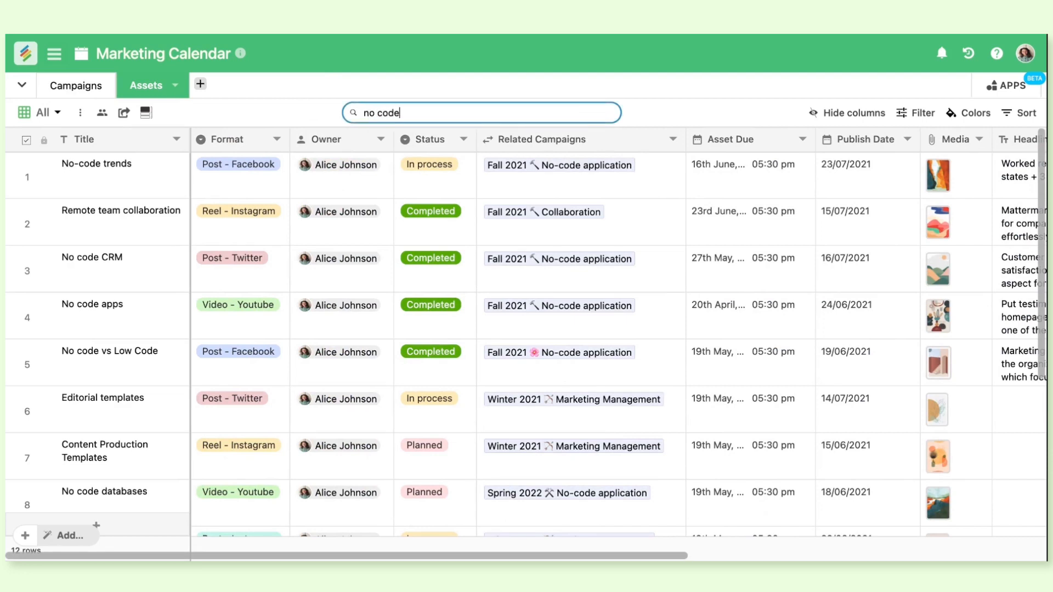
pyautogui.press('BackSpace')
pyautogui.press('BackSpace')
pyautogui.press('BackSpace')
pyautogui.press('BackSpace')
# Hide the Status and Related Campaigns columns and show both columns again
pyautogui.click(843, 124)
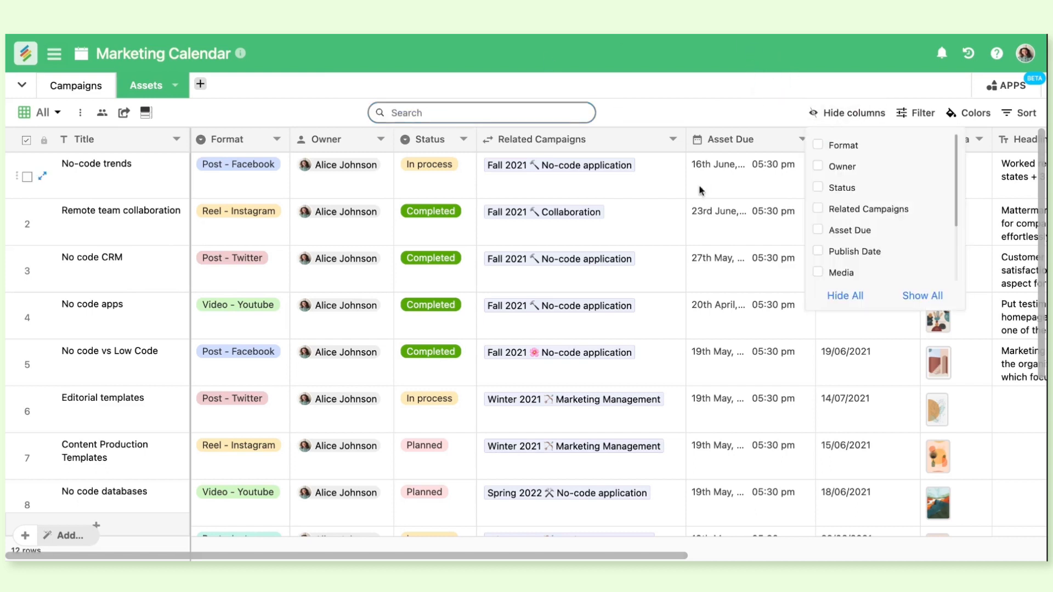
pyautogui.click(826, 188)
pyautogui.click(824, 215)
pyautogui.click(824, 215)
pyautogui.click(826, 188)
# Filter the All view to show only assets where Status is In process
pyautogui.click(925, 120)
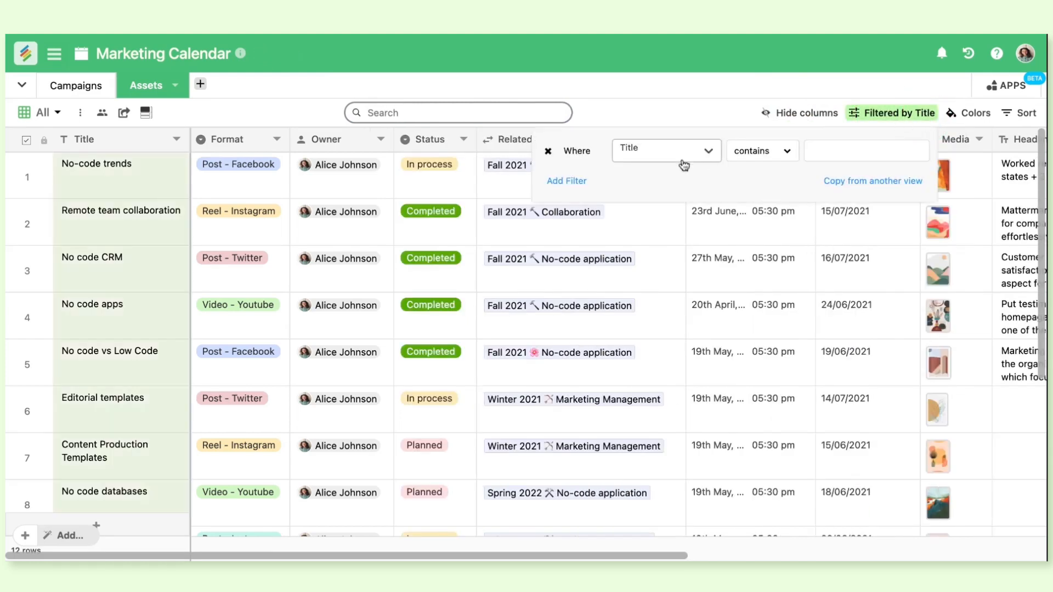
pyautogui.click(657, 159)
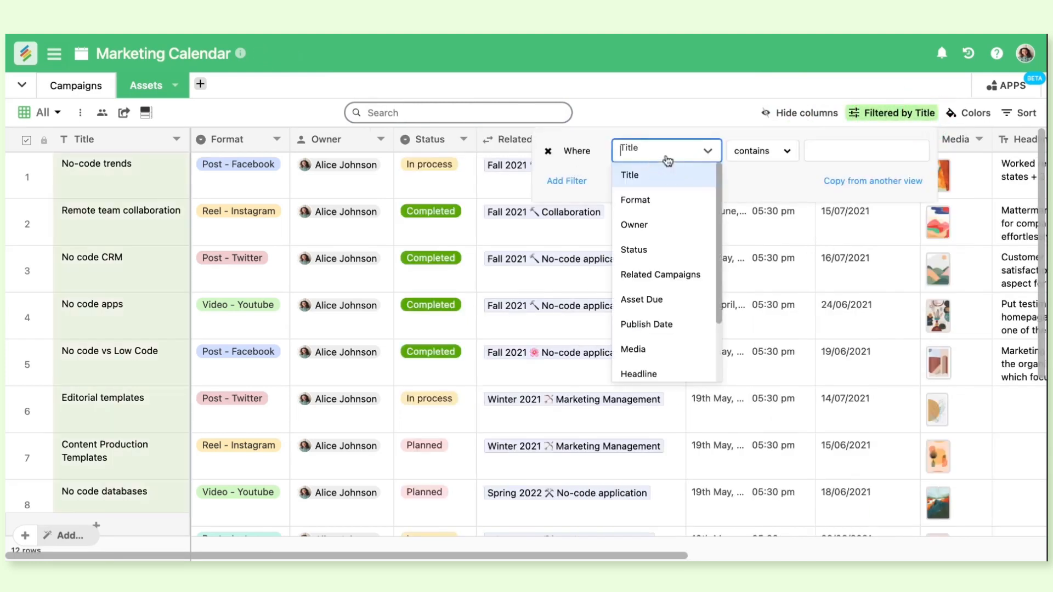
pyautogui.click(660, 250)
pyautogui.click(850, 151)
pyautogui.click(847, 202)
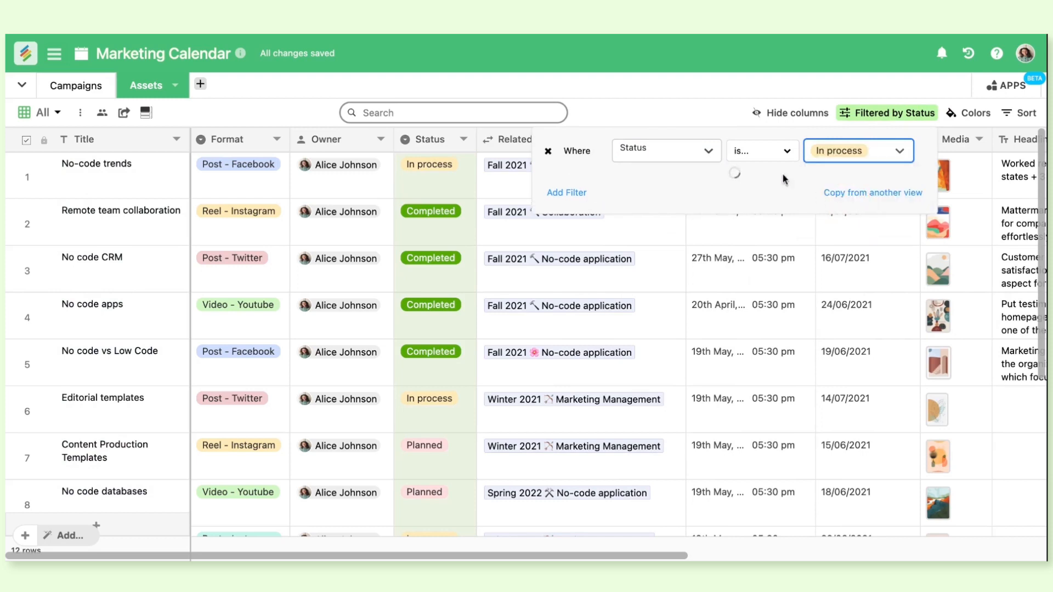
pyautogui.click(700, 104)
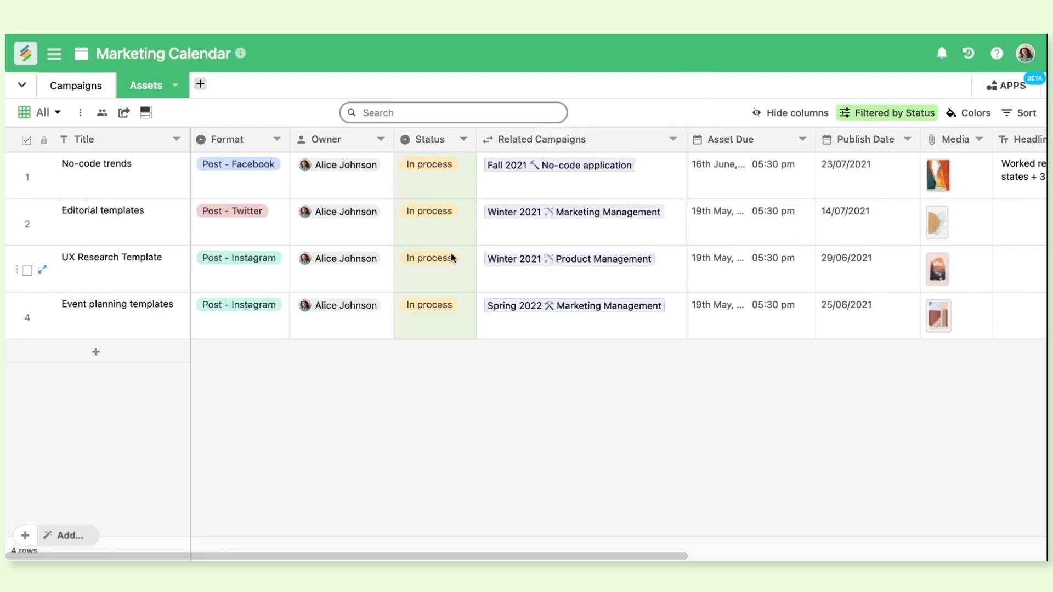
# Switch to the Completed view and set the Product Catalog Template asset's Status to In process
pyautogui.click(60, 114)
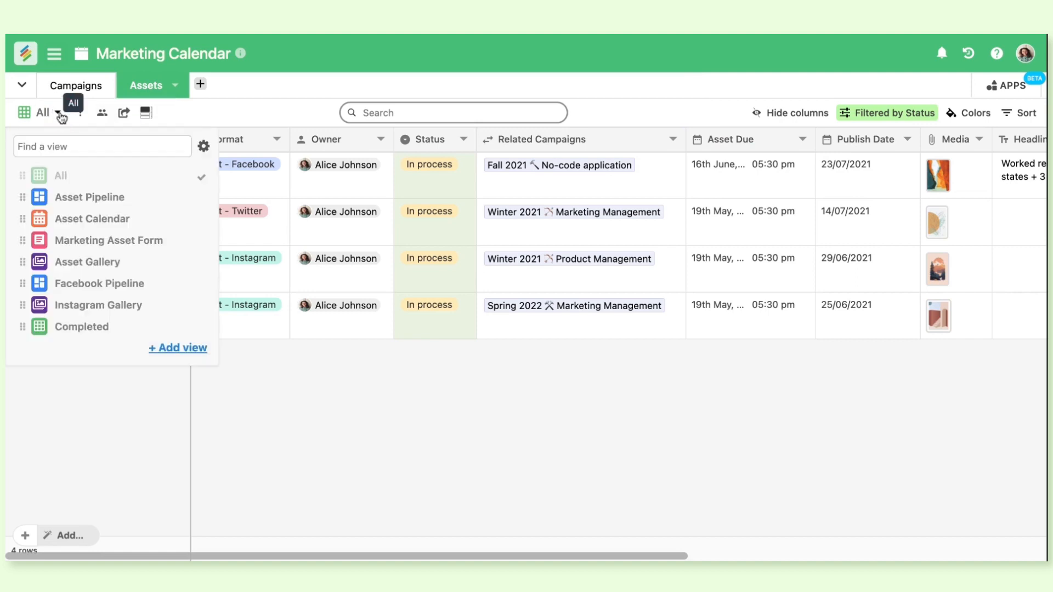
pyautogui.click(110, 333)
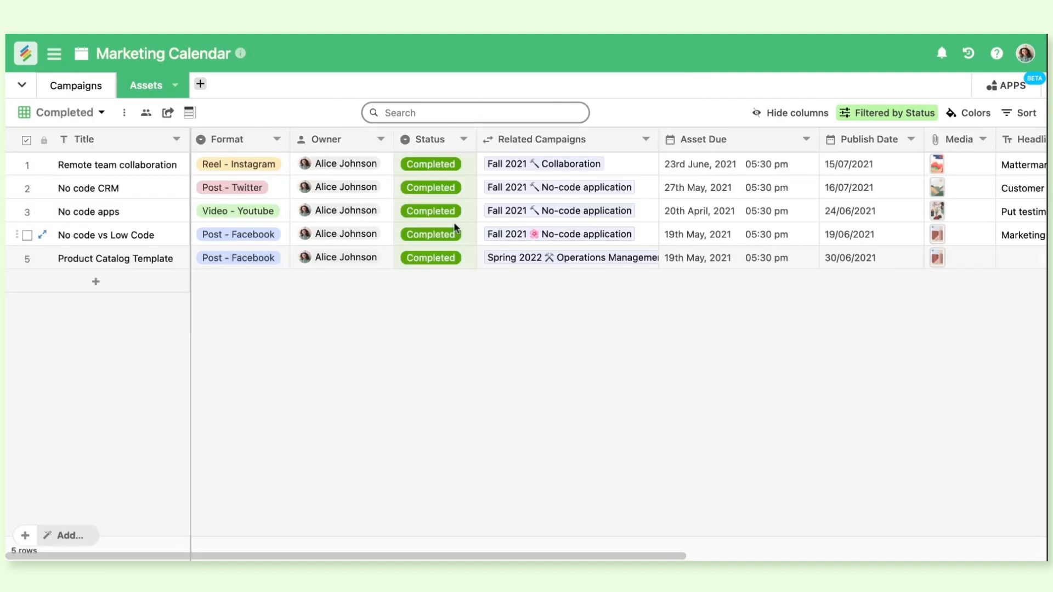
pyautogui.click(453, 260)
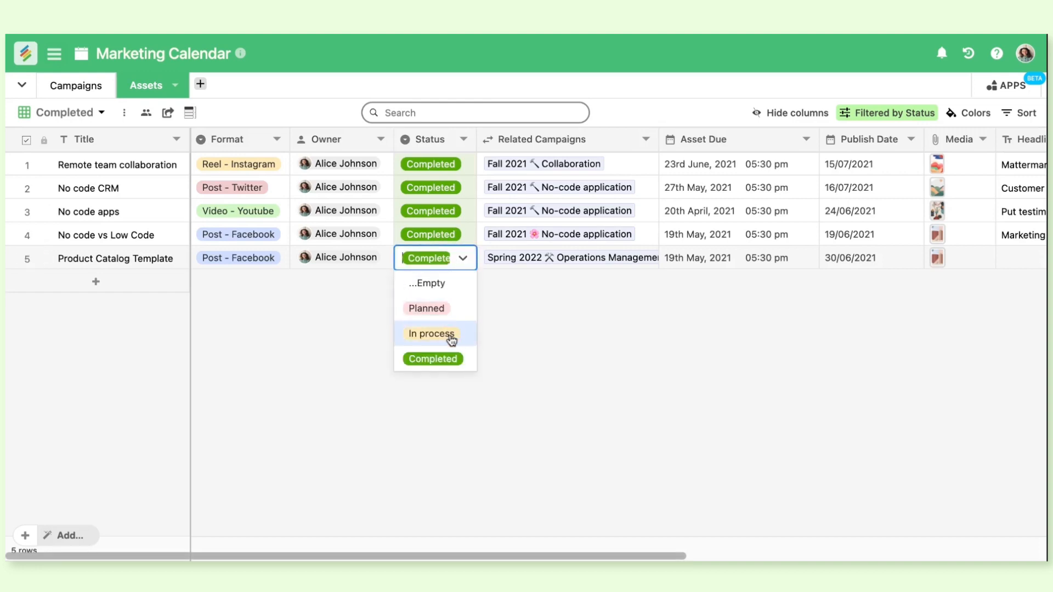
pyautogui.click(451, 339)
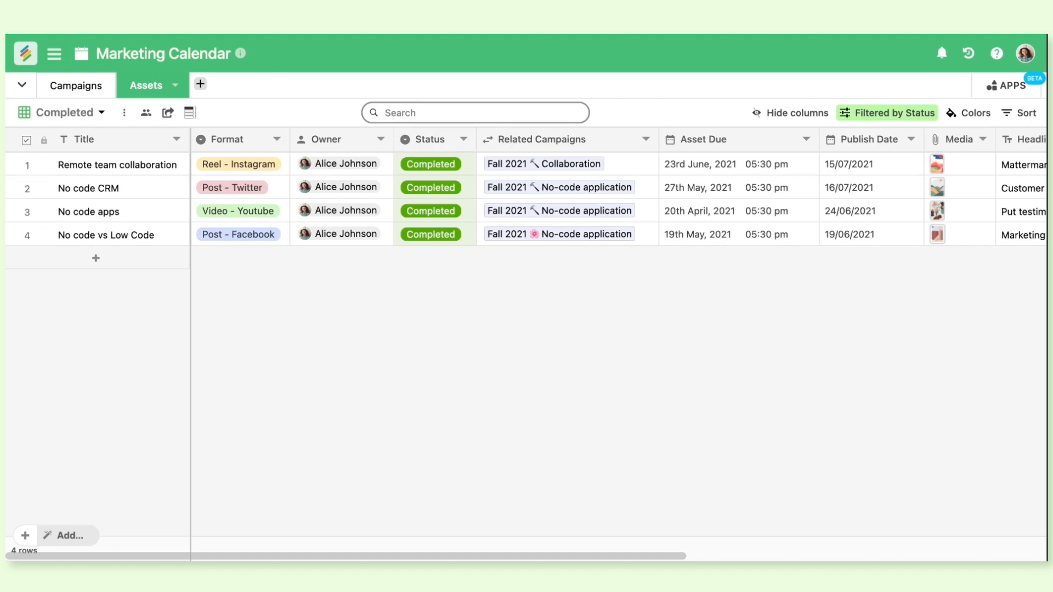
# Look over the embed link options and the sharing options of the Completed view
pyautogui.click(165, 123)
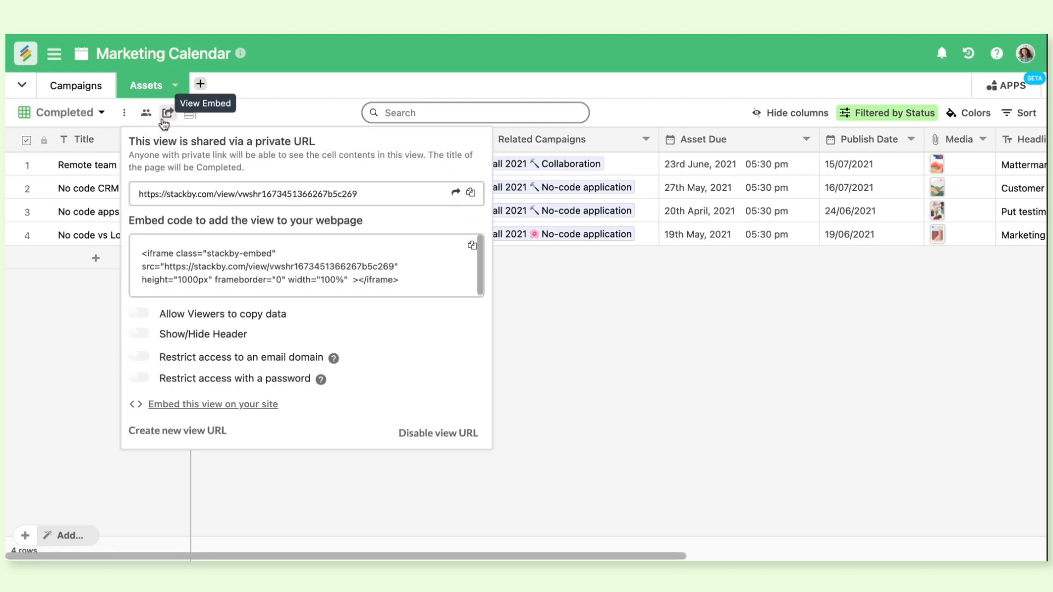
pyautogui.click(145, 114)
pyautogui.moveTo(253, 163)
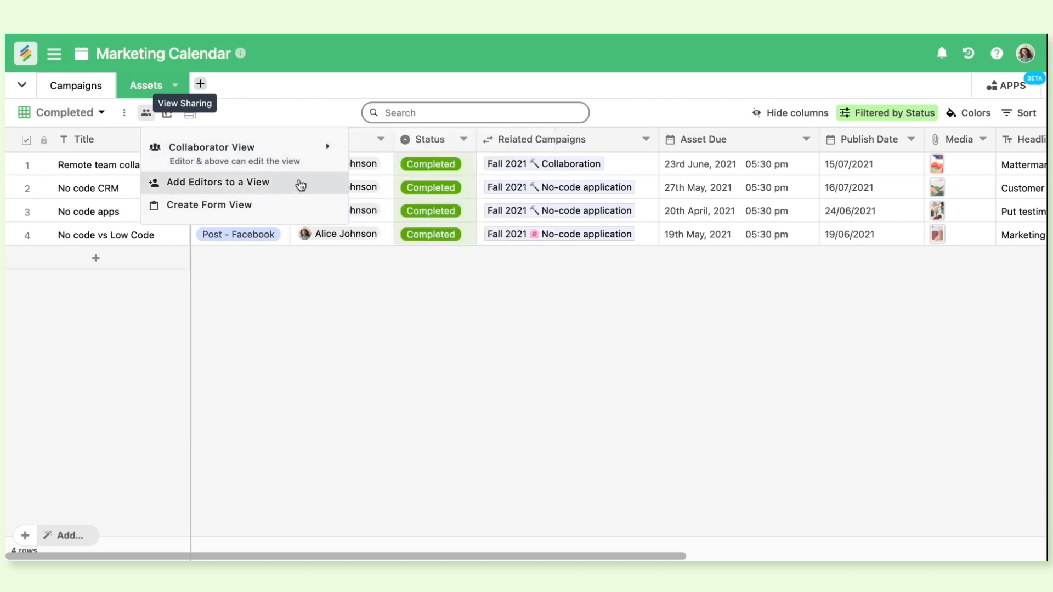
# Check the Product Catalog Template asset in the All view and return to the Completed view
pyautogui.click(101, 112)
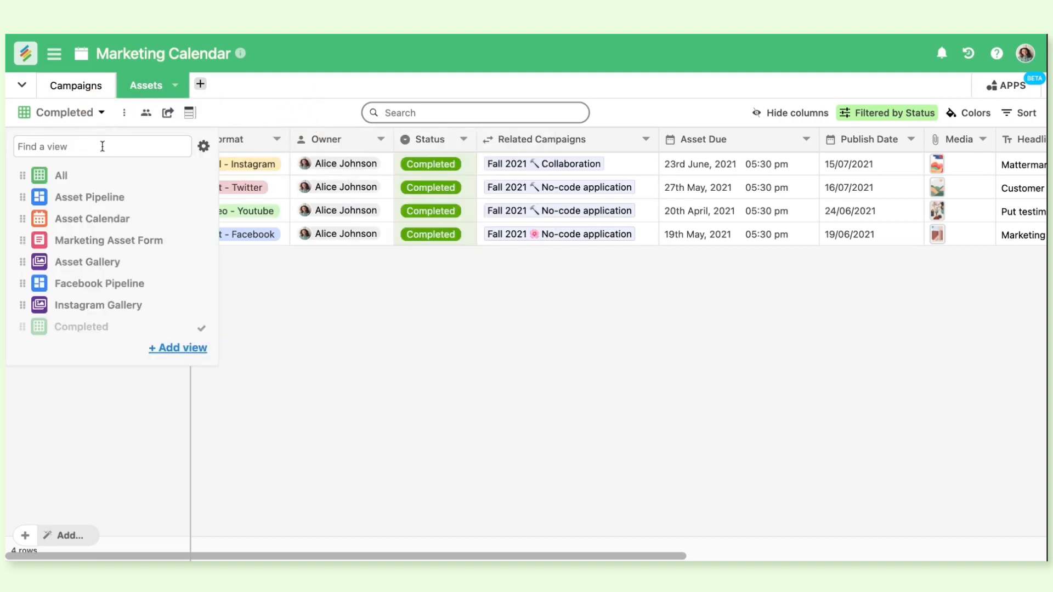
pyautogui.click(101, 181)
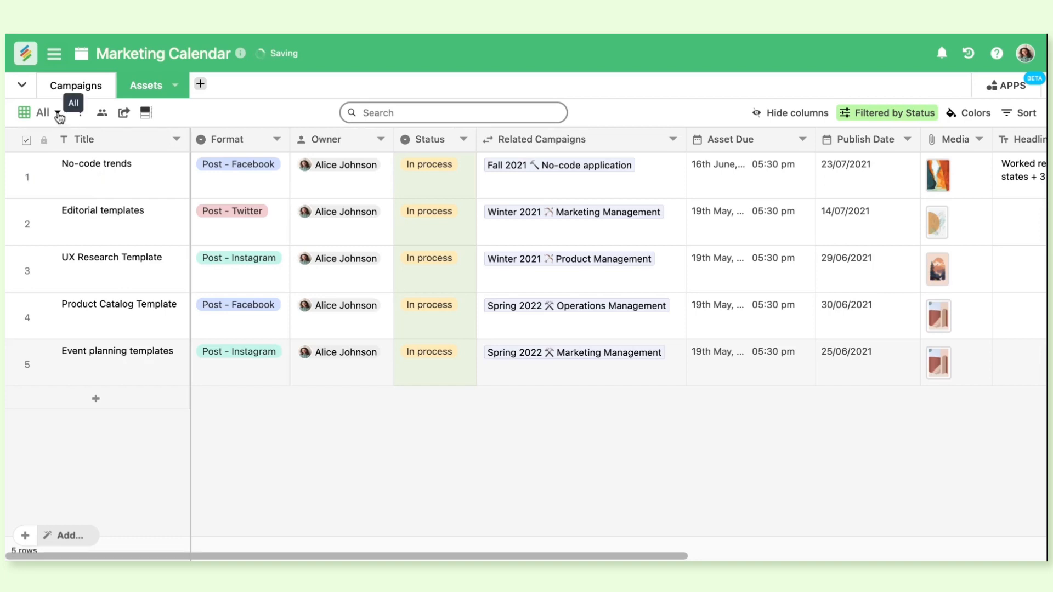
pyautogui.click(57, 113)
pyautogui.click(114, 327)
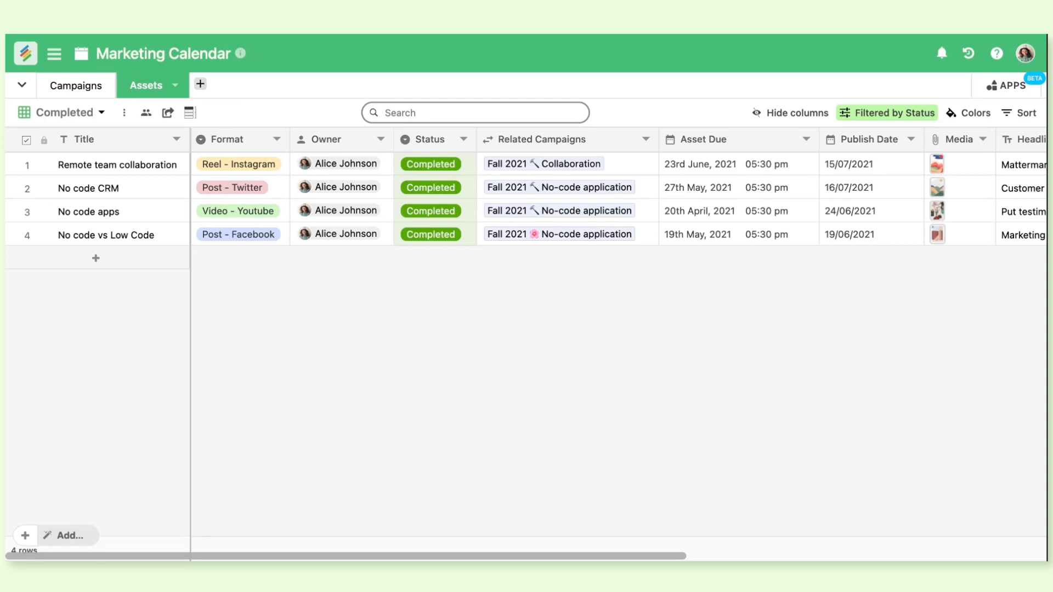
# Start inviting an editor to the Completed view, choose the Creator permission, and close the invitation without sending it
pyautogui.click(146, 113)
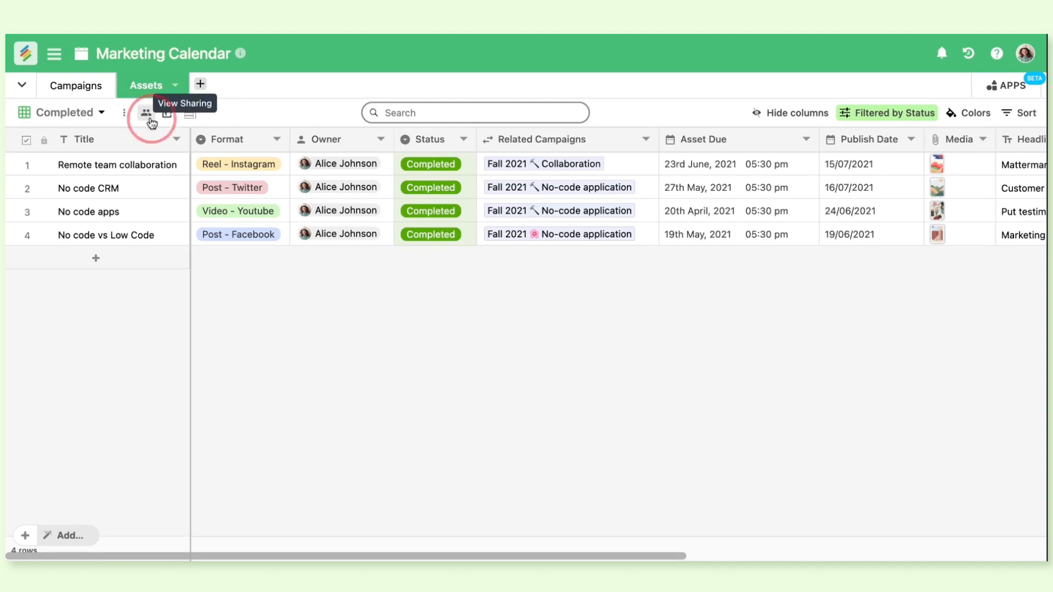
pyautogui.moveTo(185, 165)
pyautogui.click(222, 190)
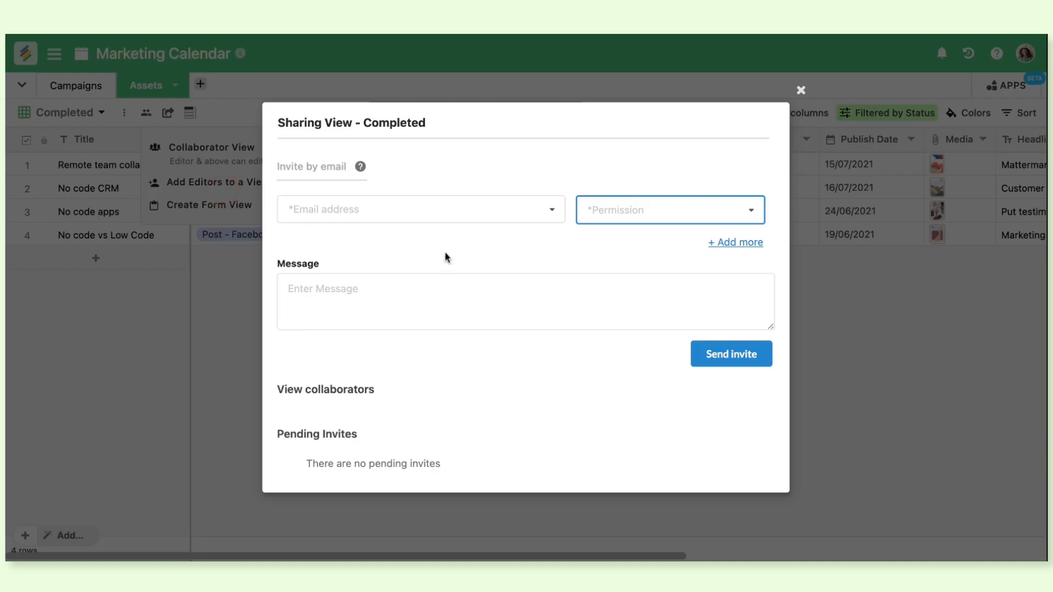
pyautogui.click(453, 207)
pyautogui.click(634, 215)
pyautogui.click(638, 253)
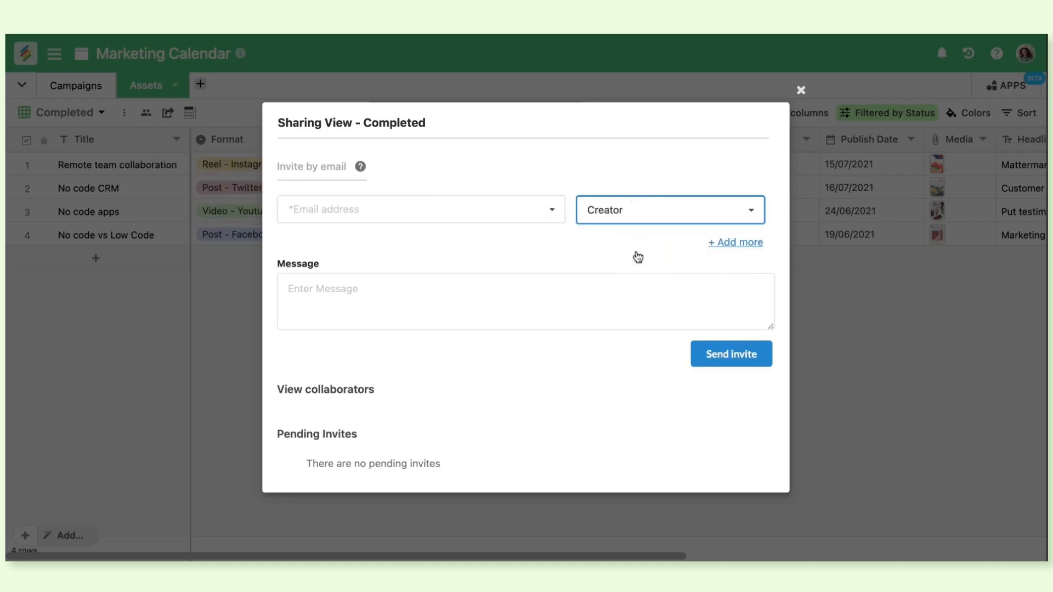
pyautogui.click(801, 91)
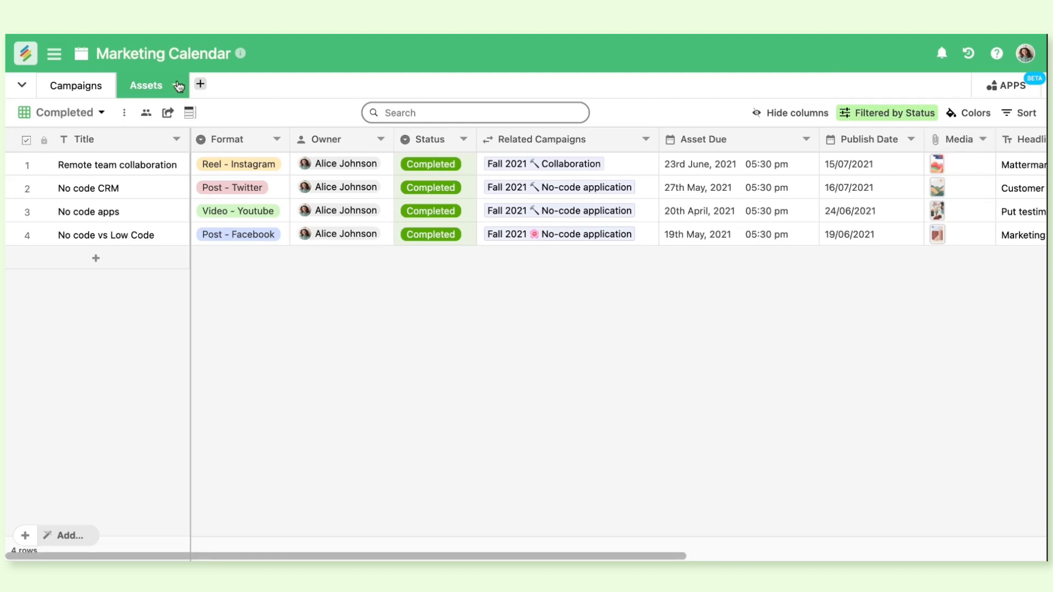
# In the All view, add a colour condition that makes full rows light pink where Status is Planned
pyautogui.click(103, 112)
pyautogui.click(106, 178)
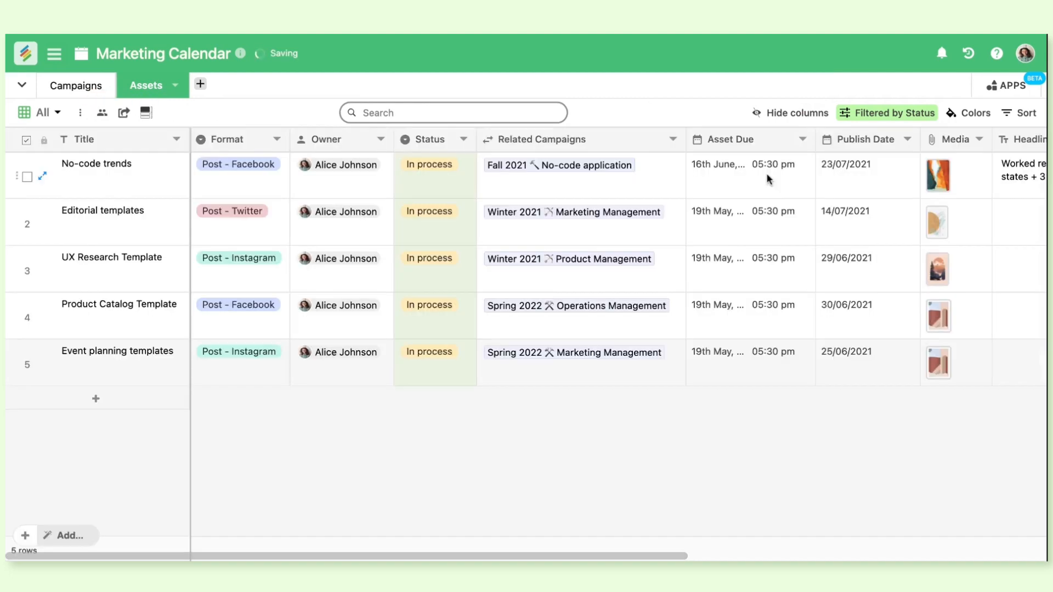
pyautogui.click(954, 112)
pyautogui.click(709, 185)
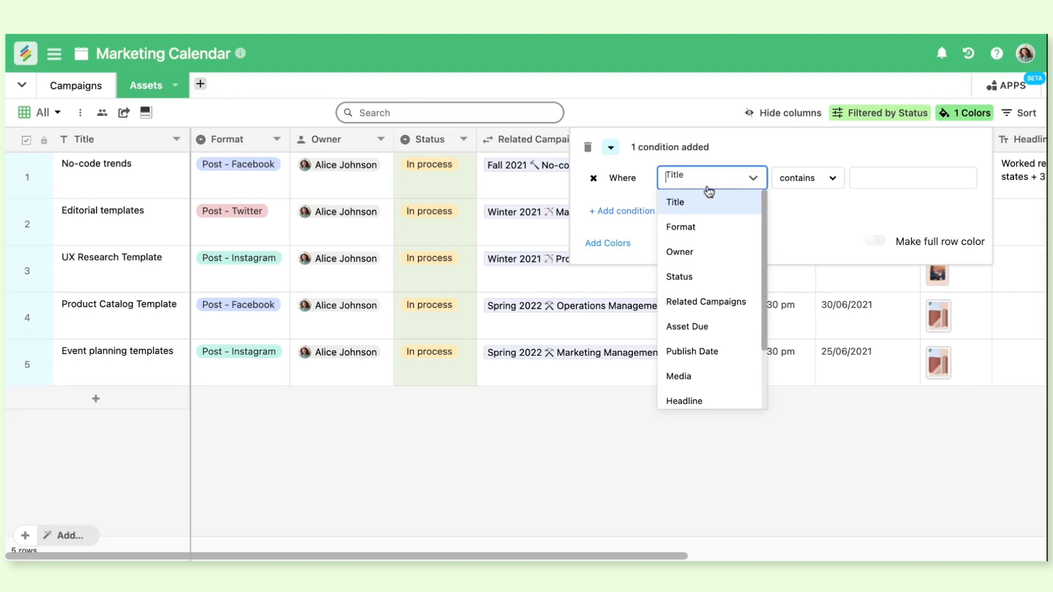
pyautogui.click(717, 273)
pyautogui.click(865, 186)
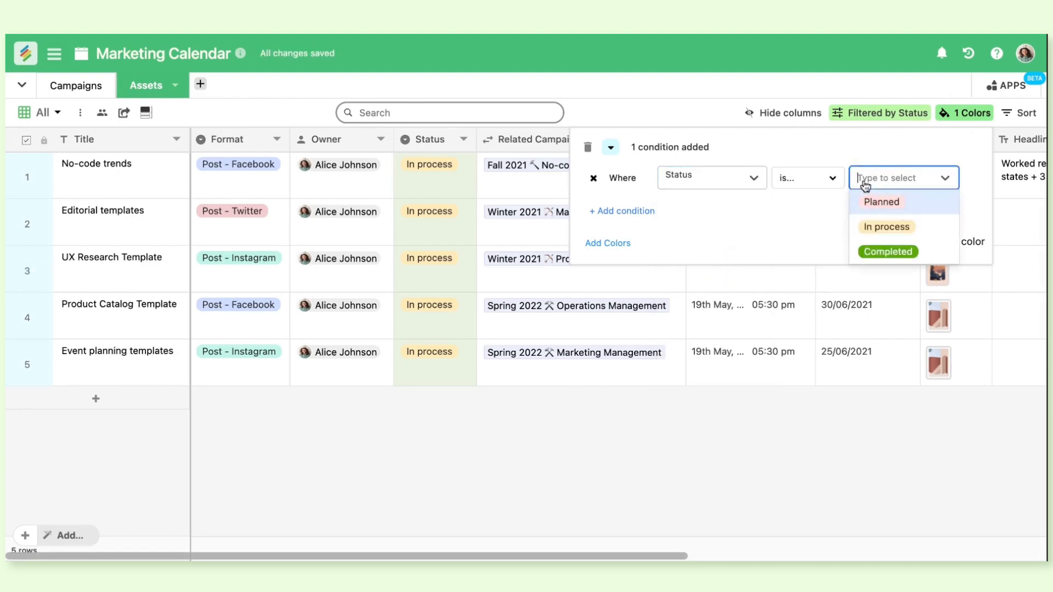
pyautogui.click(875, 201)
pyautogui.click(878, 243)
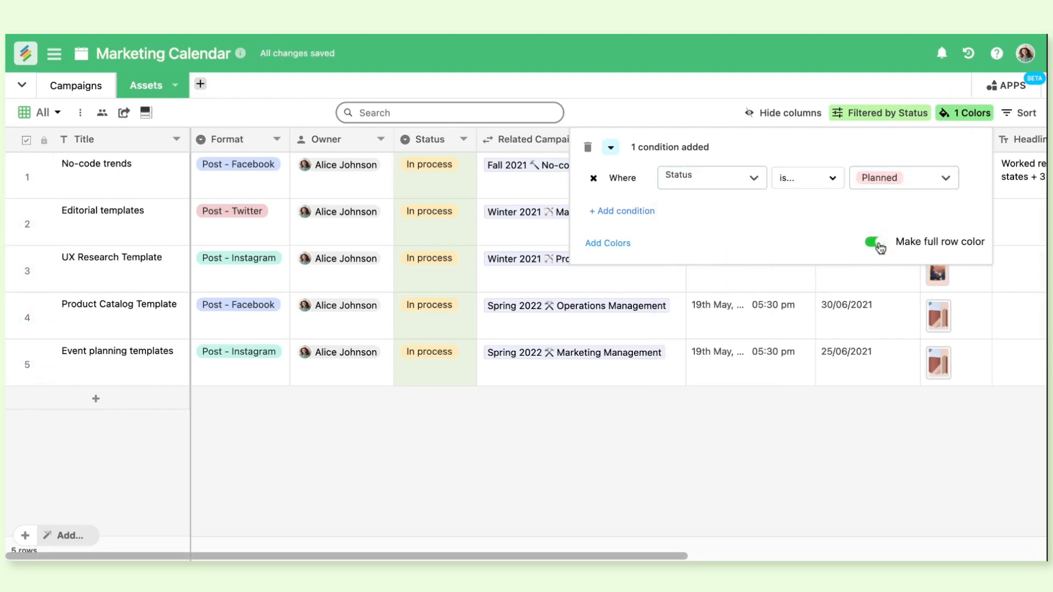
pyautogui.click(612, 147)
pyautogui.click(625, 177)
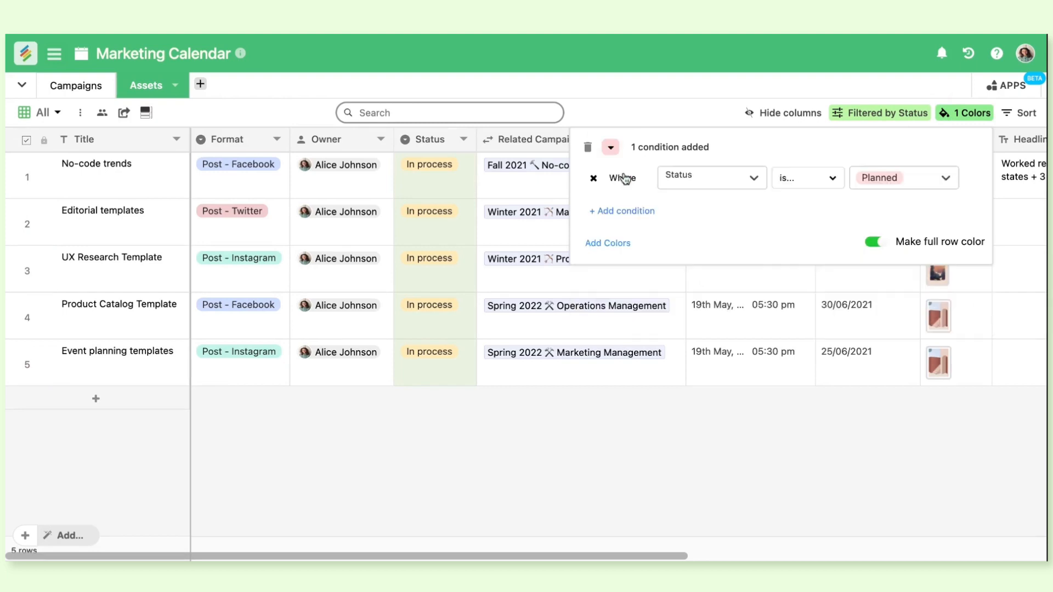
pyautogui.click(632, 98)
# Remove the Status filter from the All view and look over the coloured rows
pyautogui.click(893, 115)
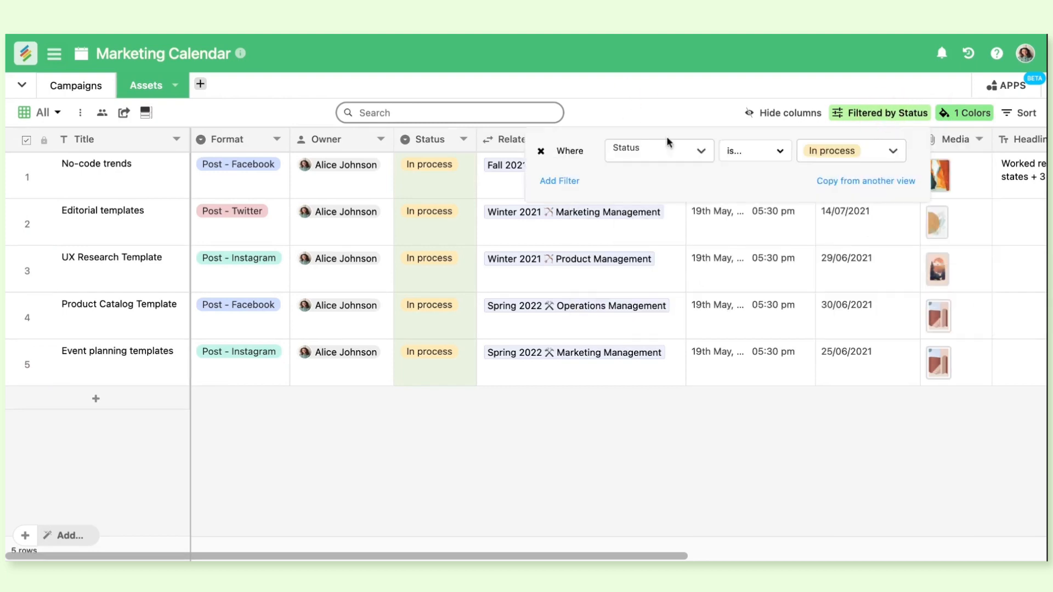
pyautogui.click(540, 151)
pyautogui.click(595, 113)
pyautogui.scroll(-5, 557, 308)
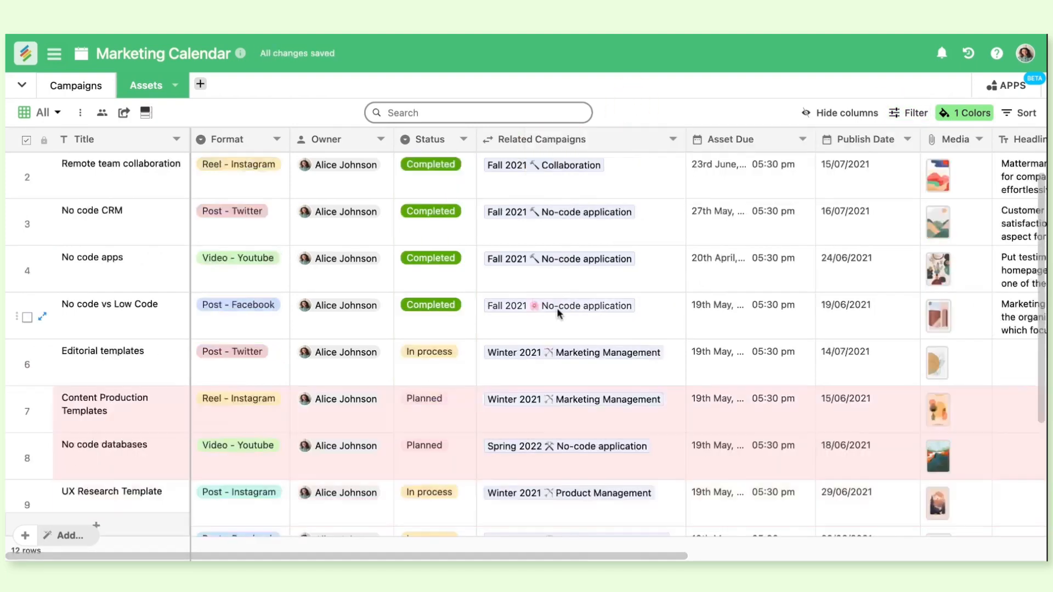
pyautogui.scroll(5, 707, 242)
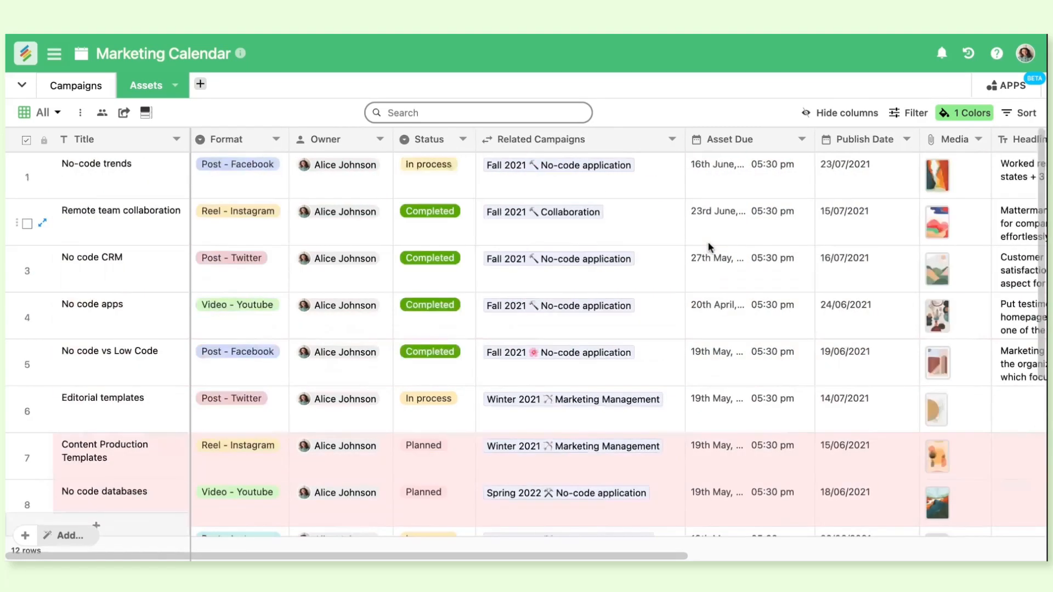
# Change the Planned condition's colour to light orange, turn off full row colour, and review the asset rows and columns
pyautogui.click(965, 112)
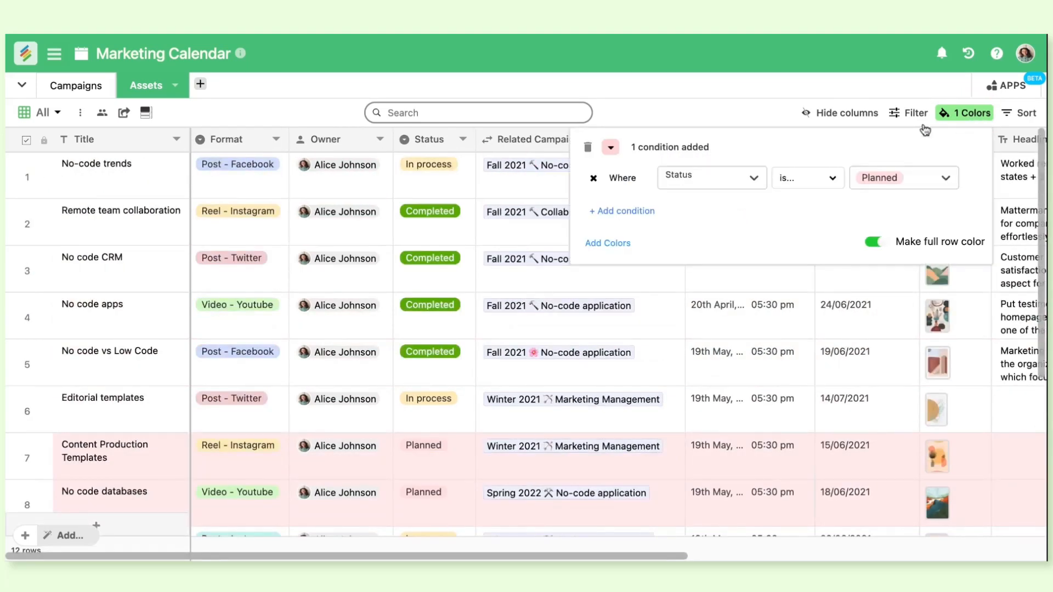
pyautogui.click(610, 147)
pyautogui.click(692, 215)
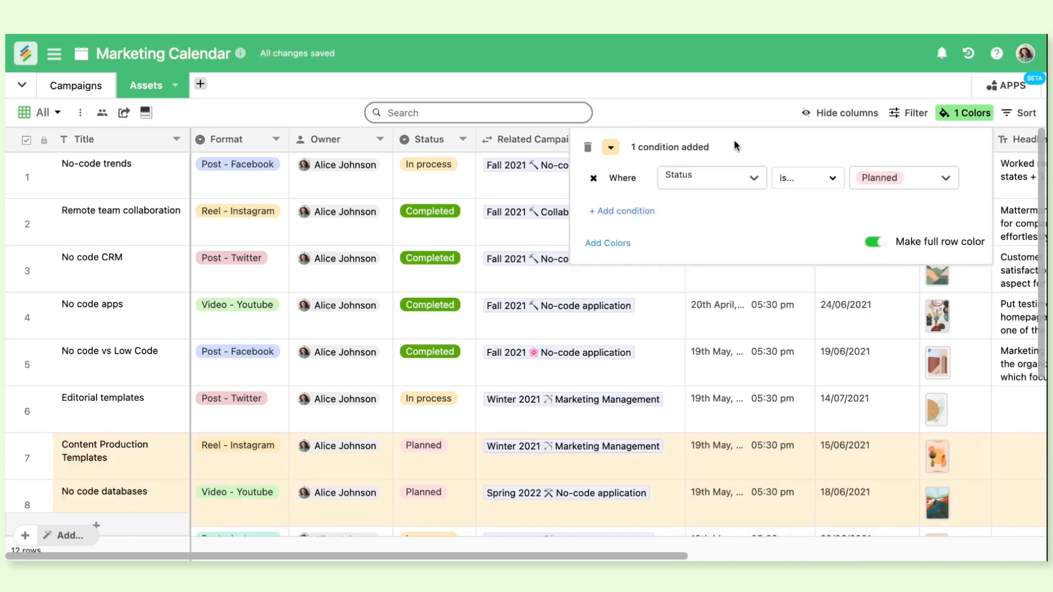
pyautogui.click(875, 242)
pyautogui.click(797, 70)
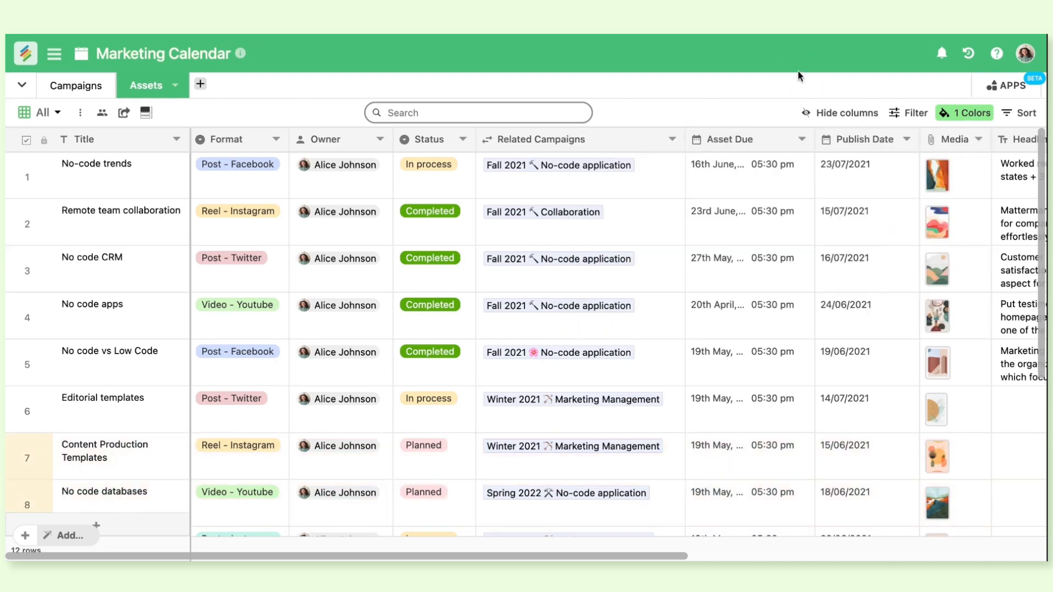
pyautogui.scroll(-5, 110, 362)
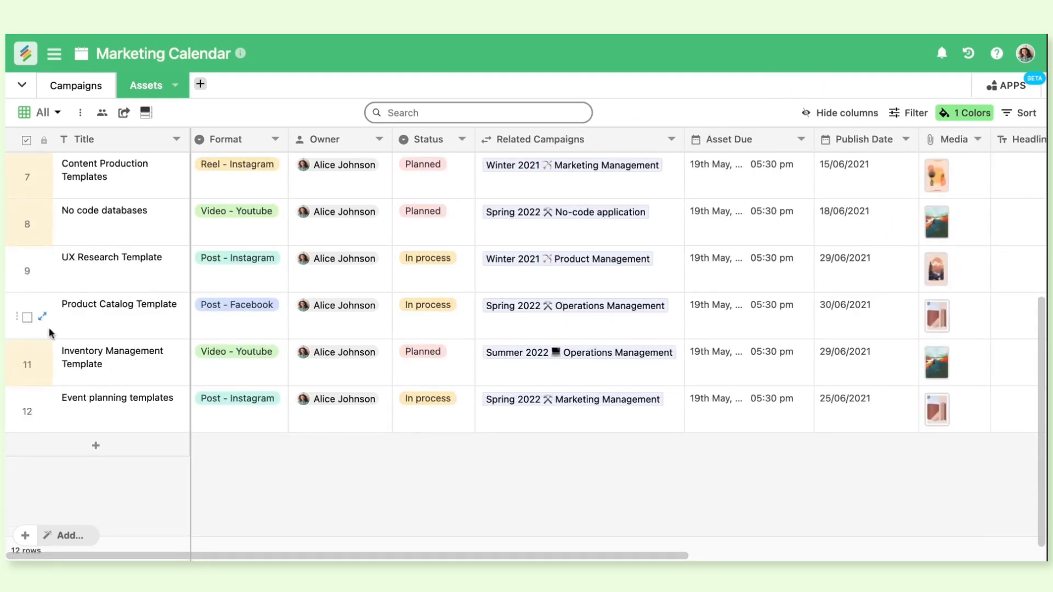
pyautogui.scroll(5, 368, 355)
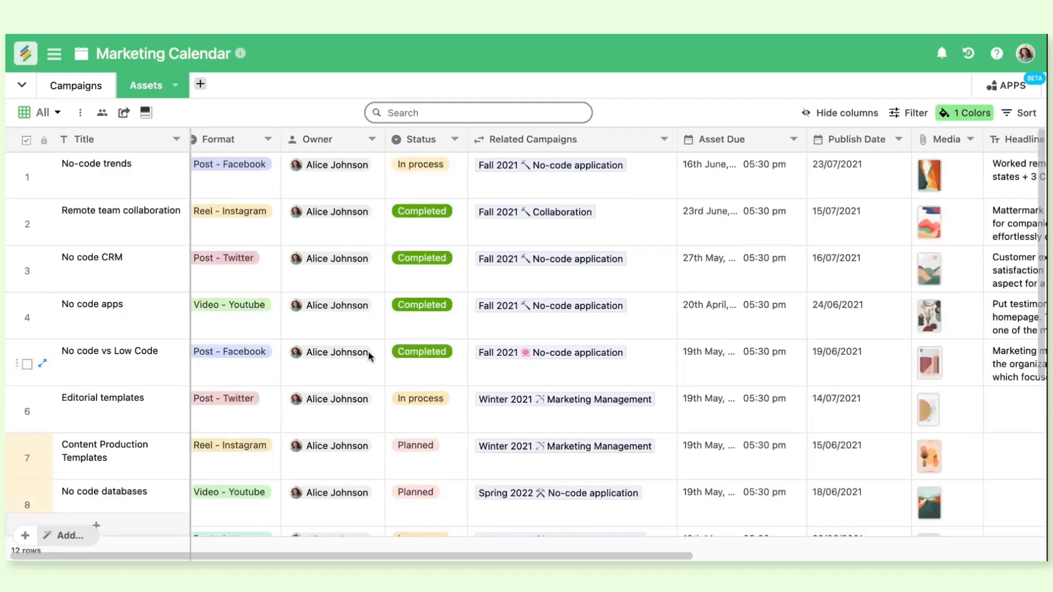
pyautogui.hscroll(10, 369, 355)
pyautogui.hscroll(-10, 368, 355)
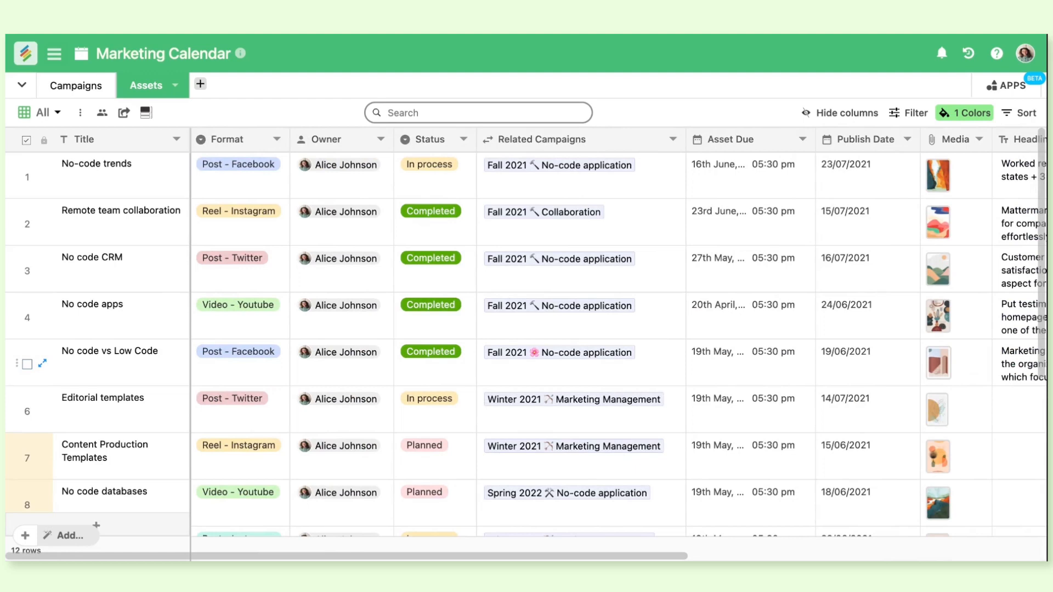
pyautogui.click(59, 114)
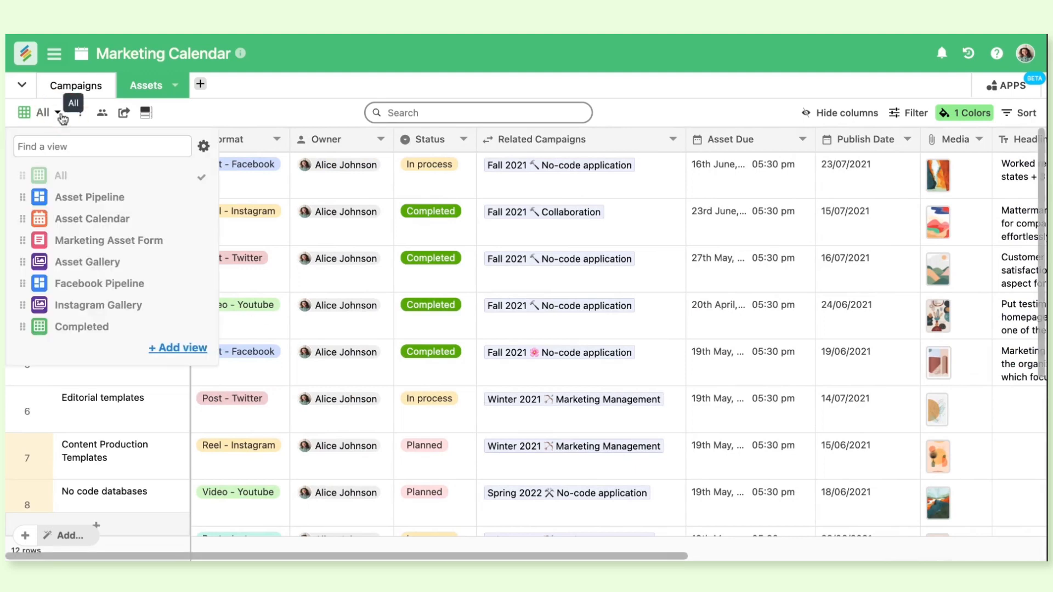
pyautogui.click(327, 124)
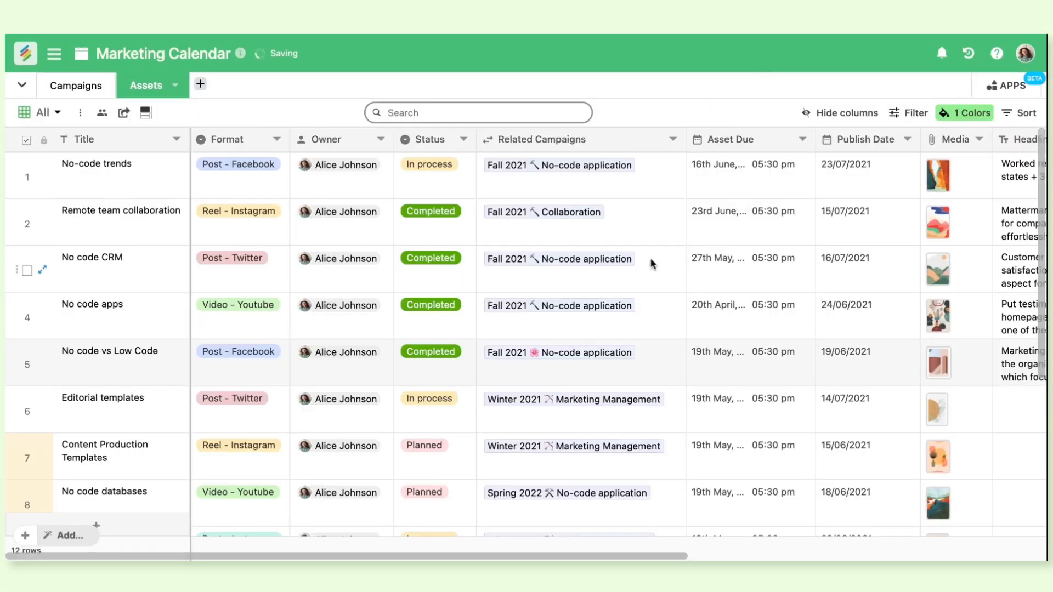
pyautogui.scroll(-5, 651, 259)
pyautogui.scroll(5, 651, 258)
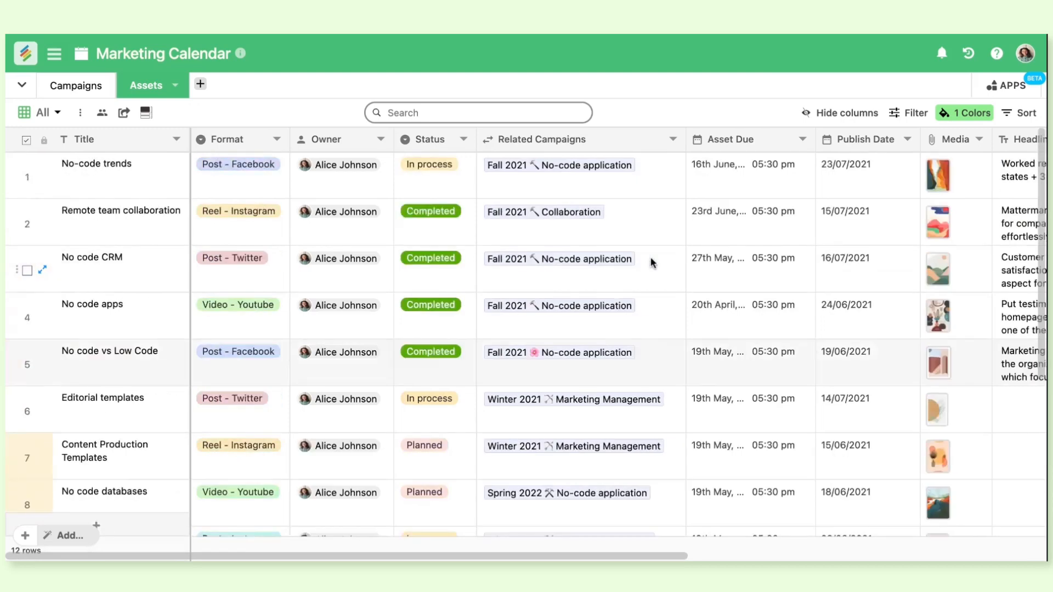
# Show the database's apps, switch to the Reporting Dashboard, and examine the Budget By Series chart
pyautogui.click(994, 87)
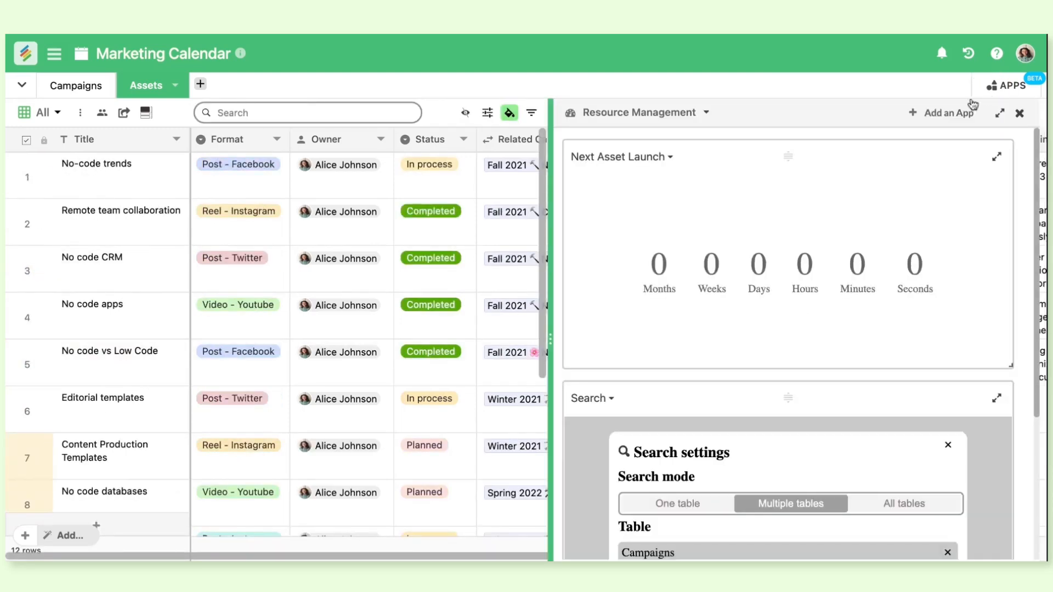
pyautogui.click(708, 114)
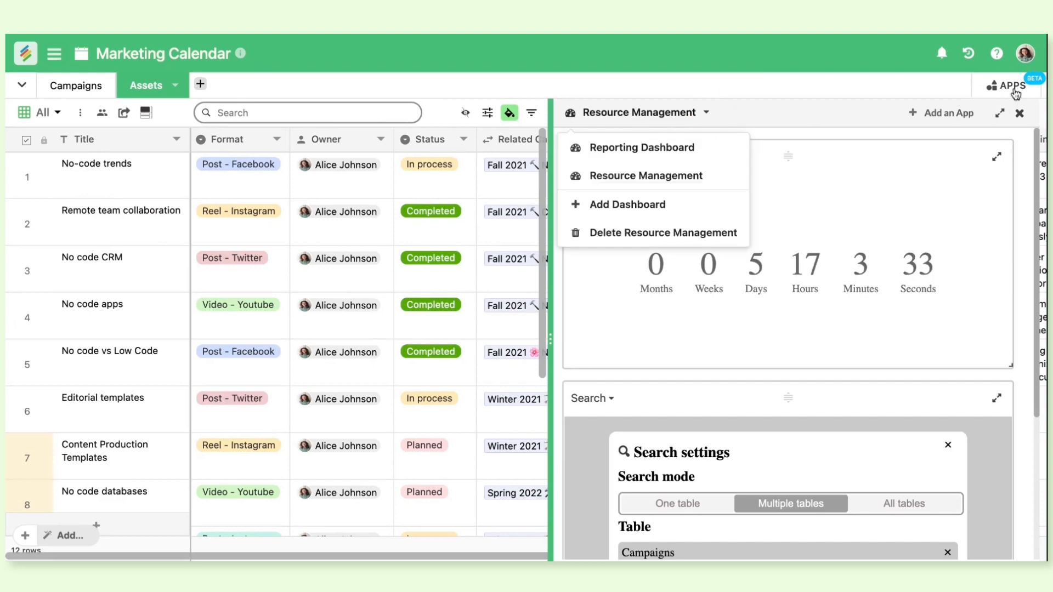
pyautogui.click(737, 154)
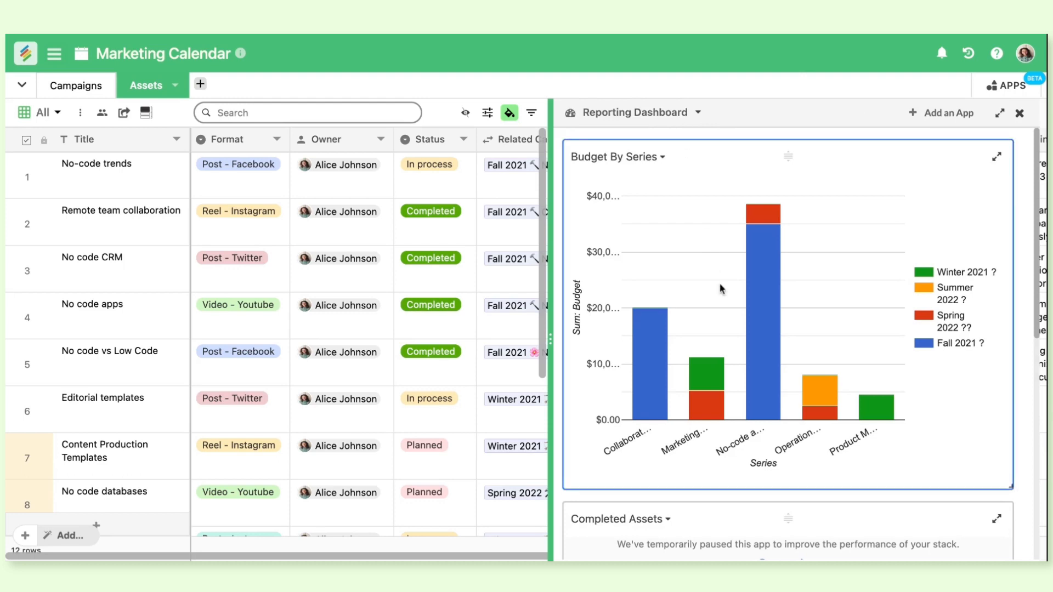
pyautogui.scroll(-1, 732, 317)
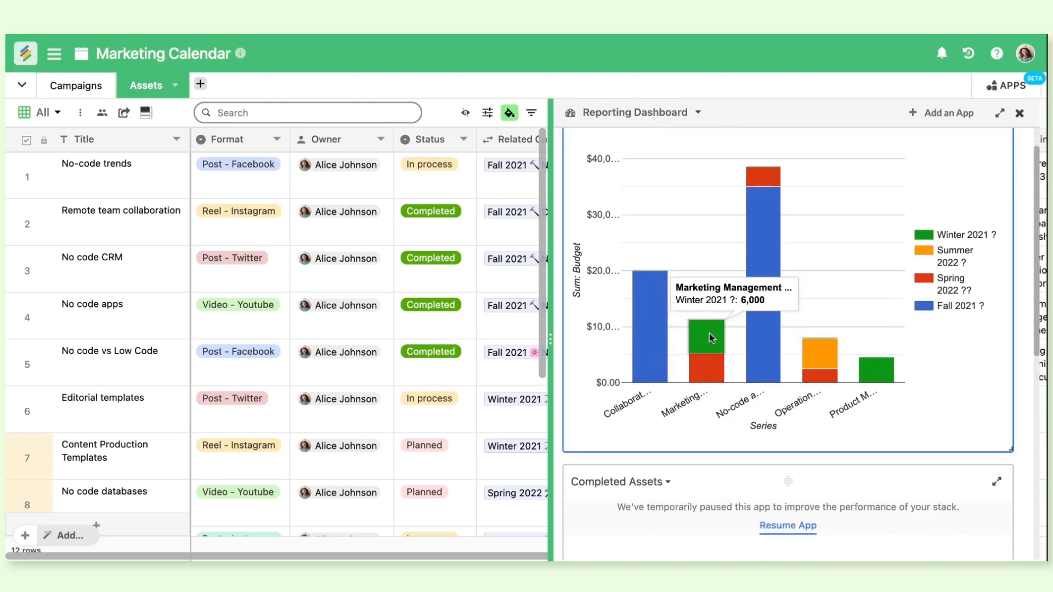
# Resume the paused Completed Assets app, make its box taller, and look over the Quarterly Budget table
pyautogui.scroll(-5, 785, 324)
pyautogui.click(789, 244)
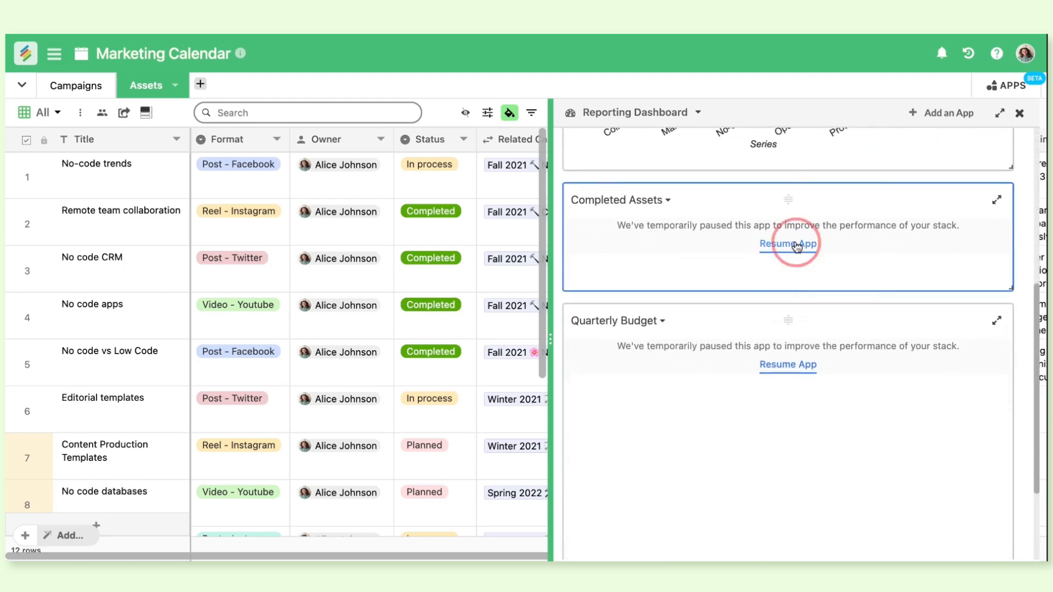
pyautogui.moveTo(1010, 287); pyautogui.dragTo(1015, 369)
pyautogui.scroll(-5, 944, 345)
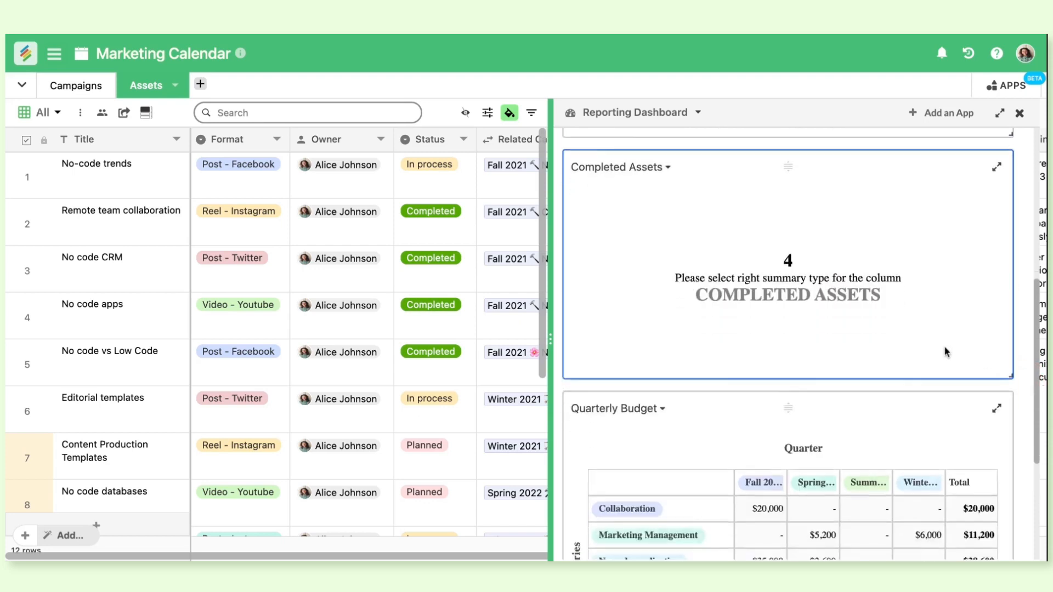
pyautogui.scroll(-1, 945, 348)
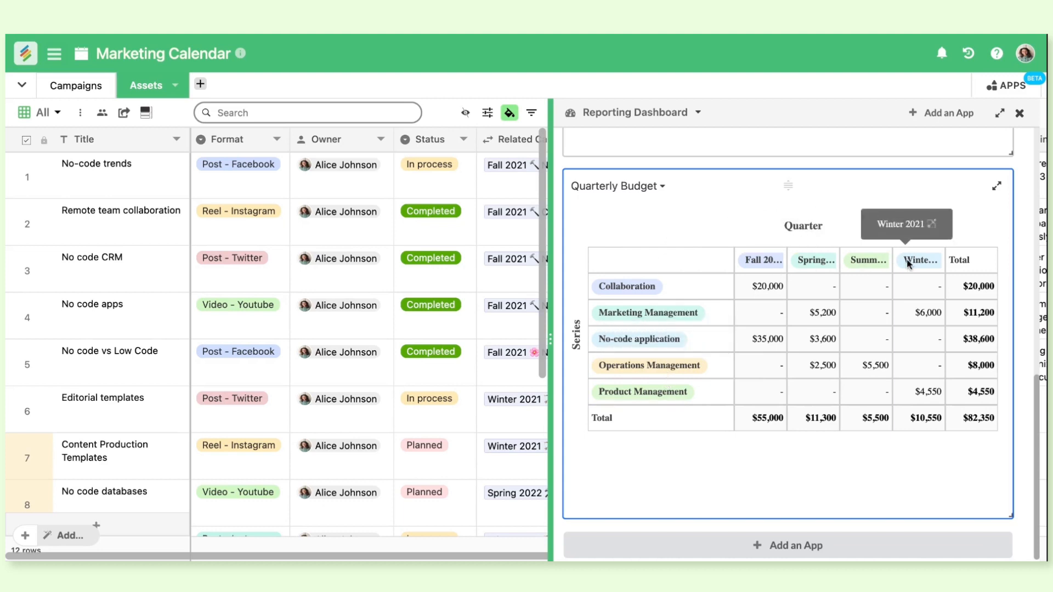
pyautogui.scroll(10, 908, 265)
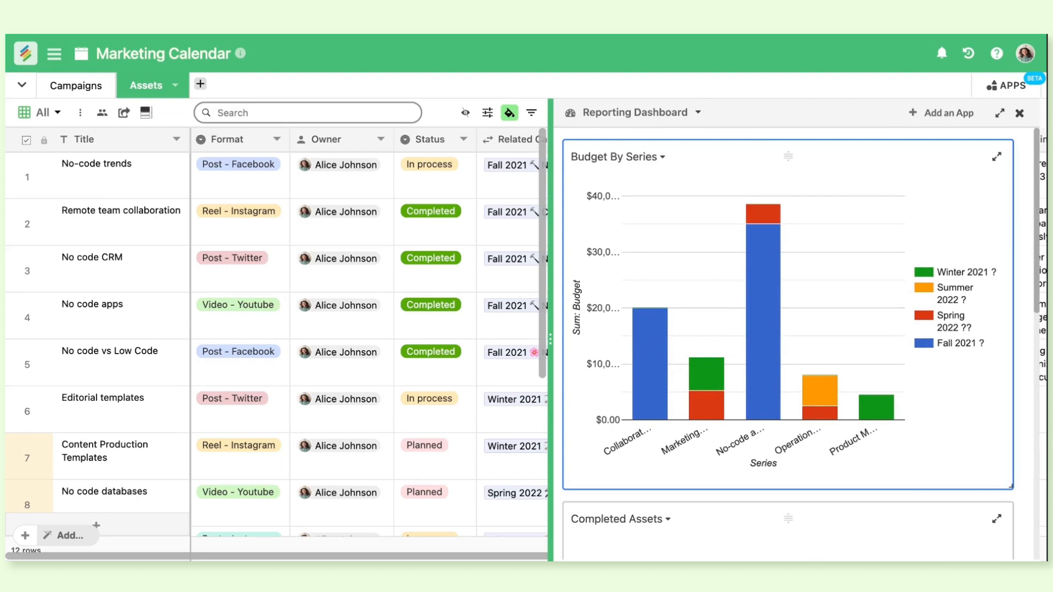
# Switch to the Resource Management dashboard and examine the Next Asset Launch countdown
pyautogui.click(697, 112)
pyautogui.click(696, 176)
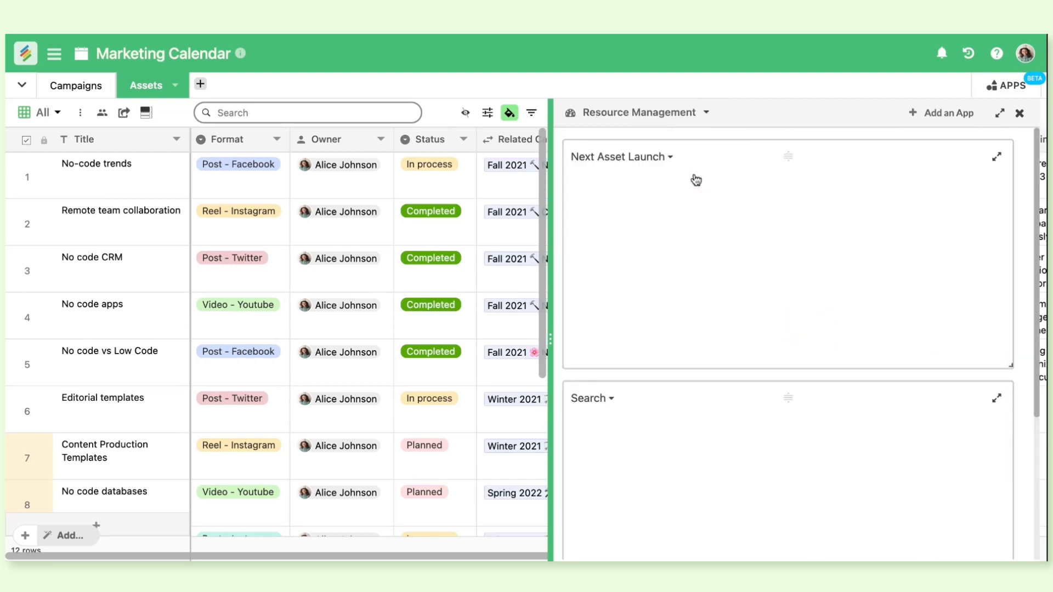
pyautogui.scroll(-3, 776, 230)
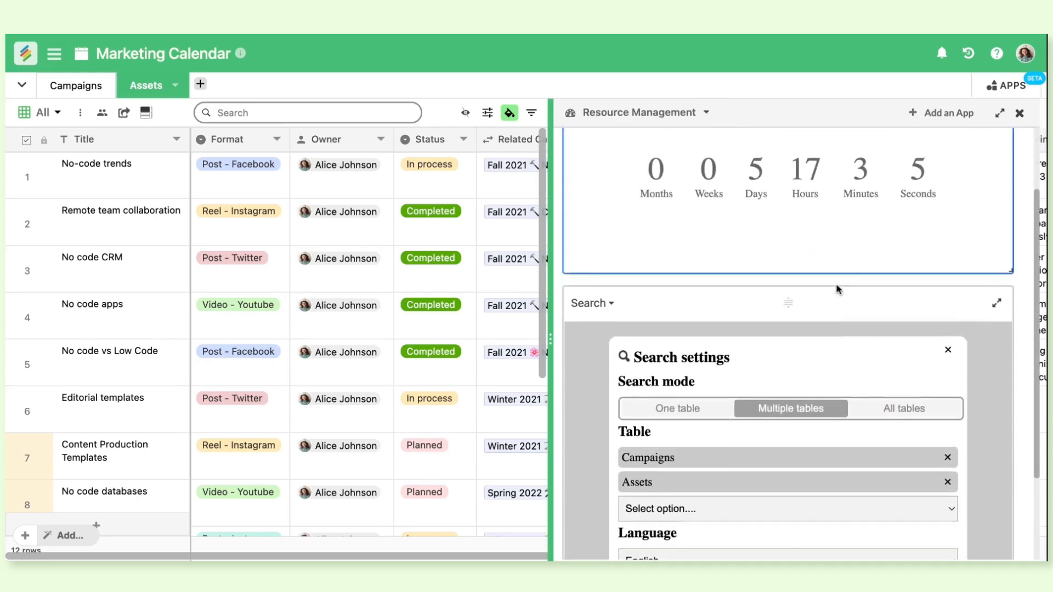
pyautogui.scroll(2, 837, 289)
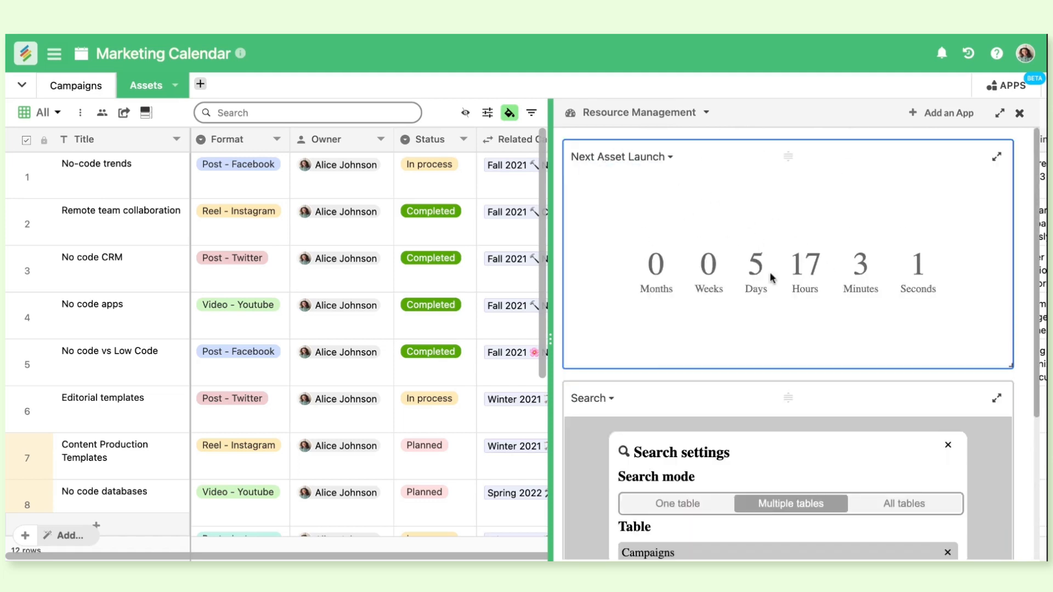
# Save the Search app's settings with multiple tables, Campaigns and Assets, and the language English
pyautogui.scroll(-4, 771, 277)
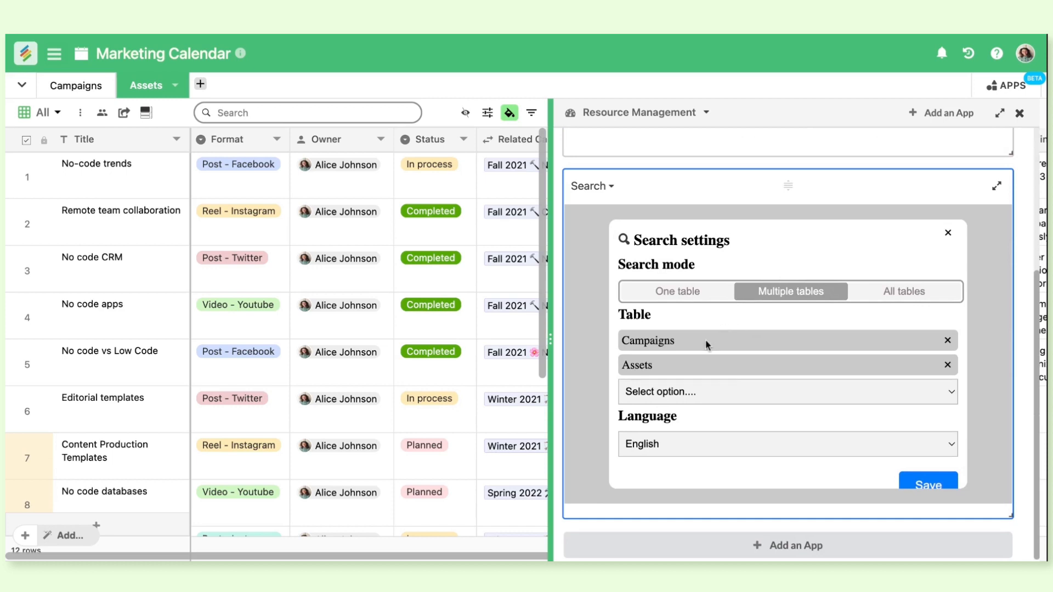
pyautogui.scroll(-1, 899, 460)
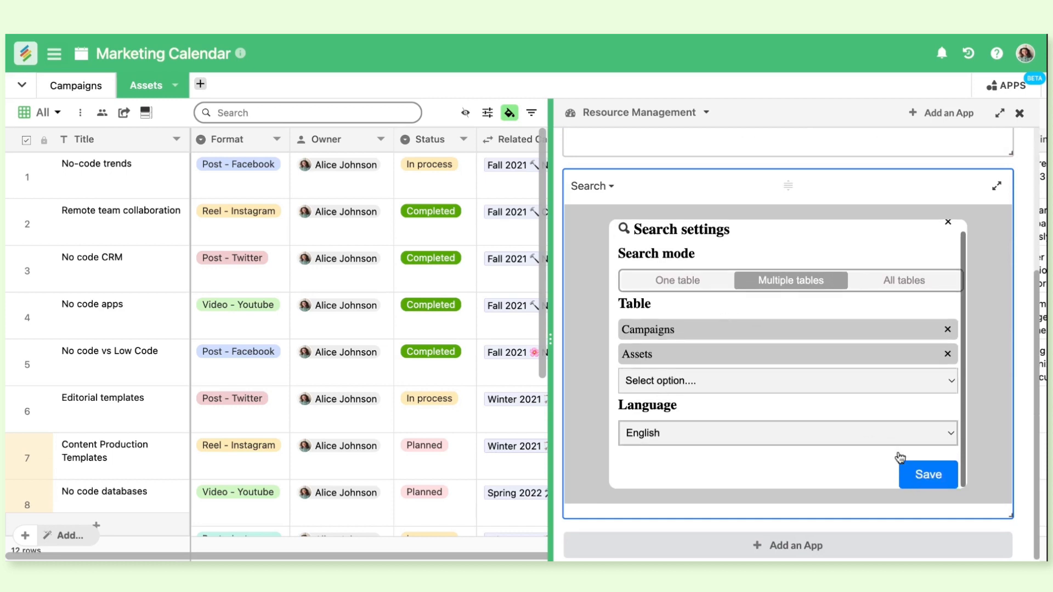
pyautogui.click(935, 480)
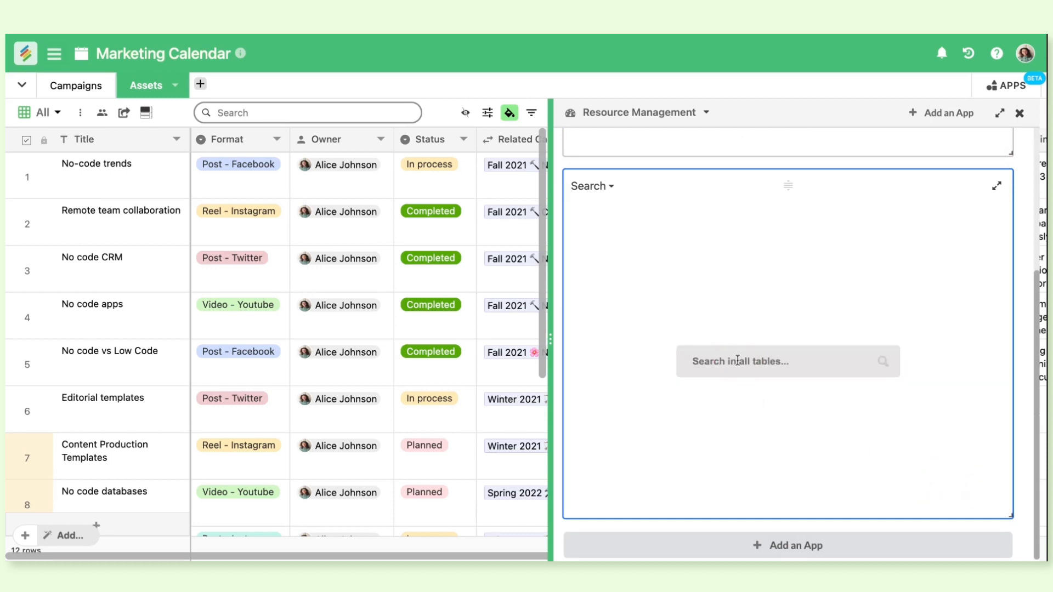
# Search the tables for "No-code" in the Search app and look through the matching records
pyautogui.write('No-cod')
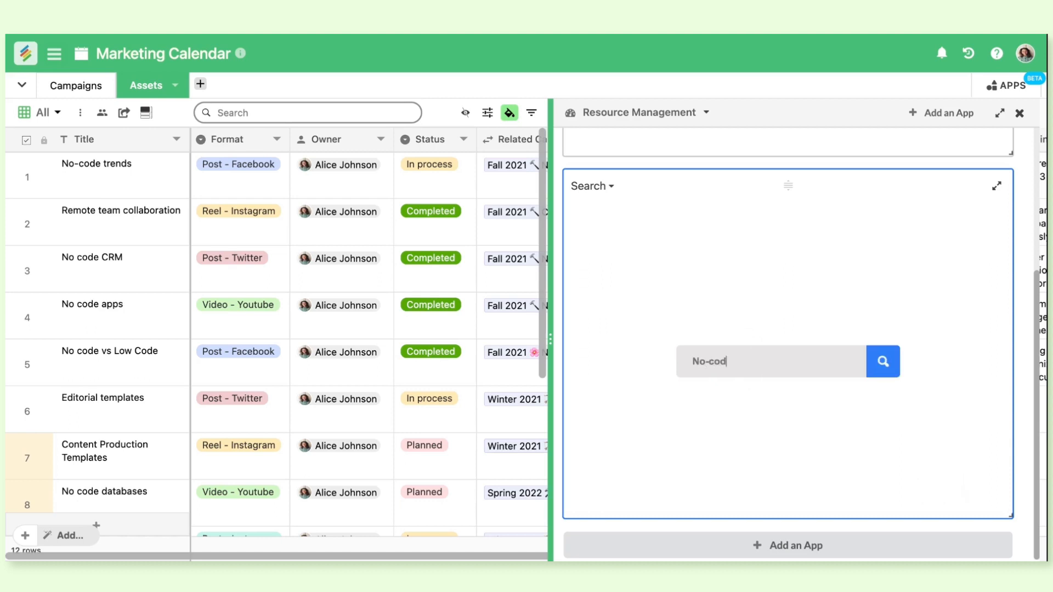
pyautogui.write('e')
pyautogui.press('Return')
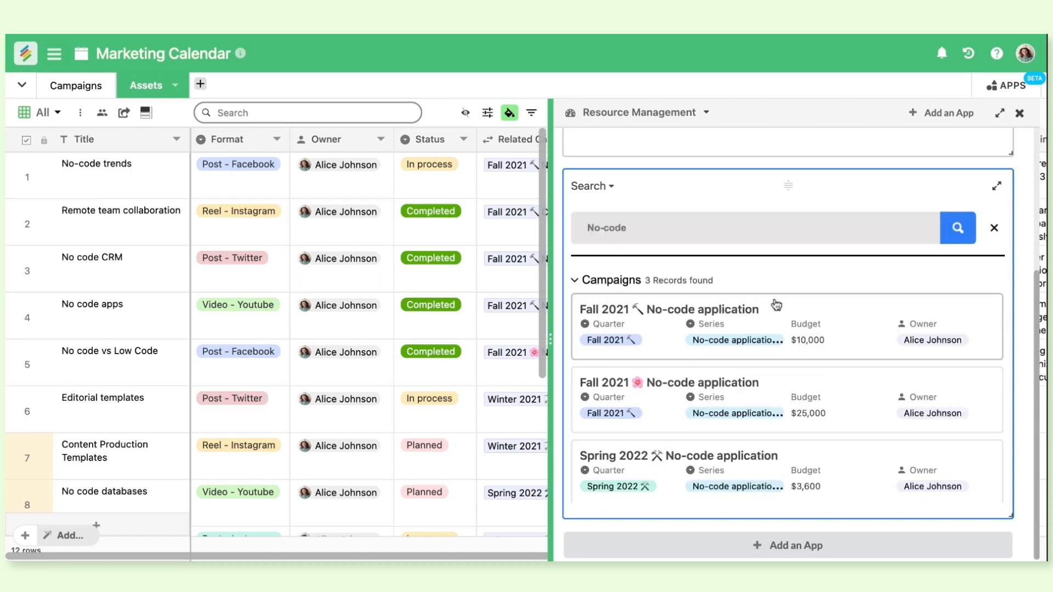
pyautogui.scroll(-3, 770, 345)
pyautogui.scroll(3, 770, 344)
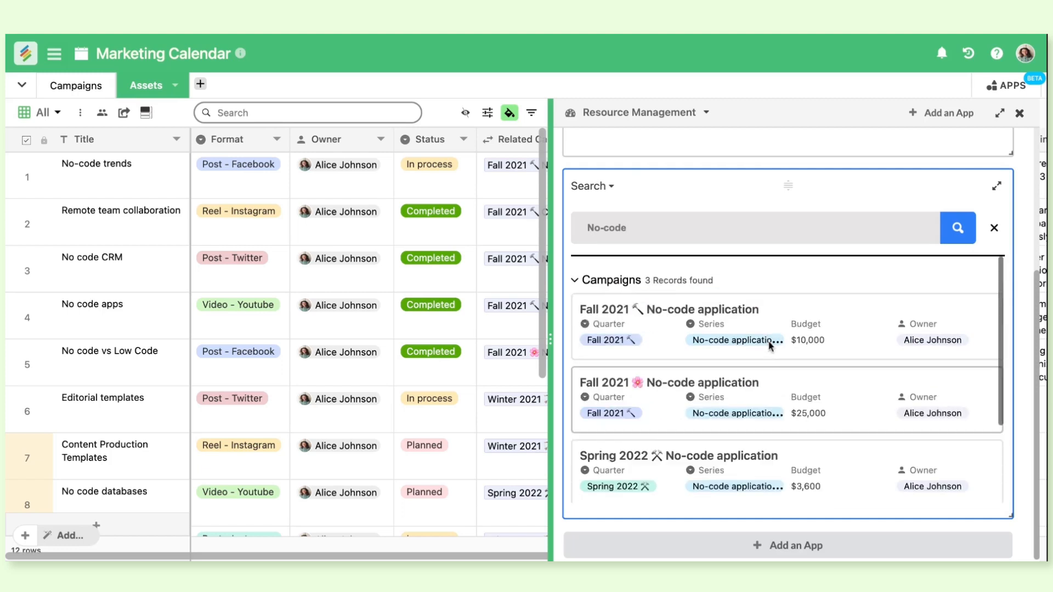
pyautogui.scroll(-3, 640, 345)
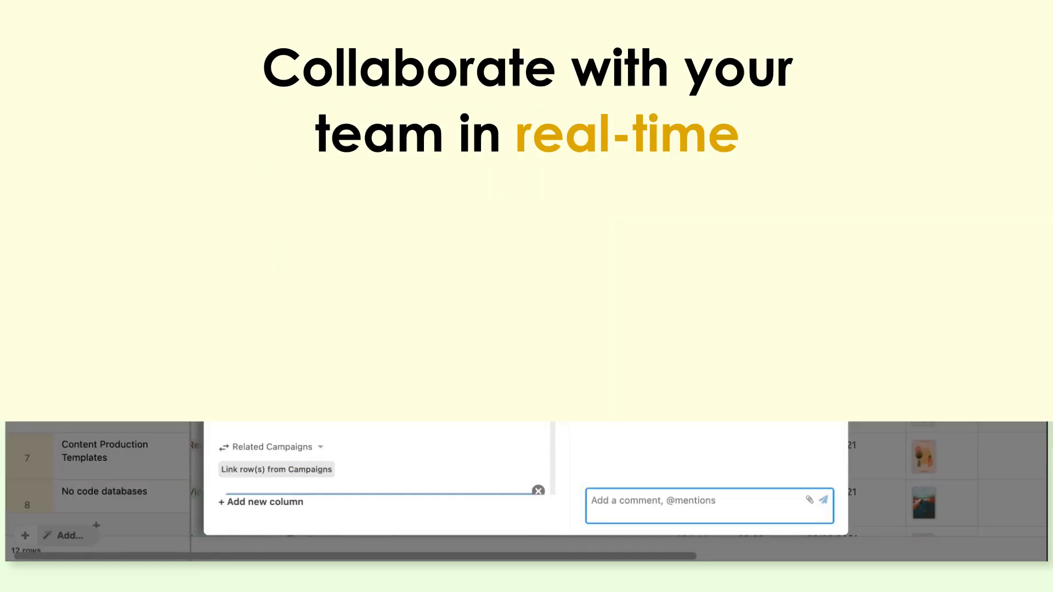
# Look through the No-code trends record's fields and post the comment "Whats going on" mentioning the record's owner
pyautogui.scroll(-5, 398, 272)
pyautogui.scroll(-5, 399, 275)
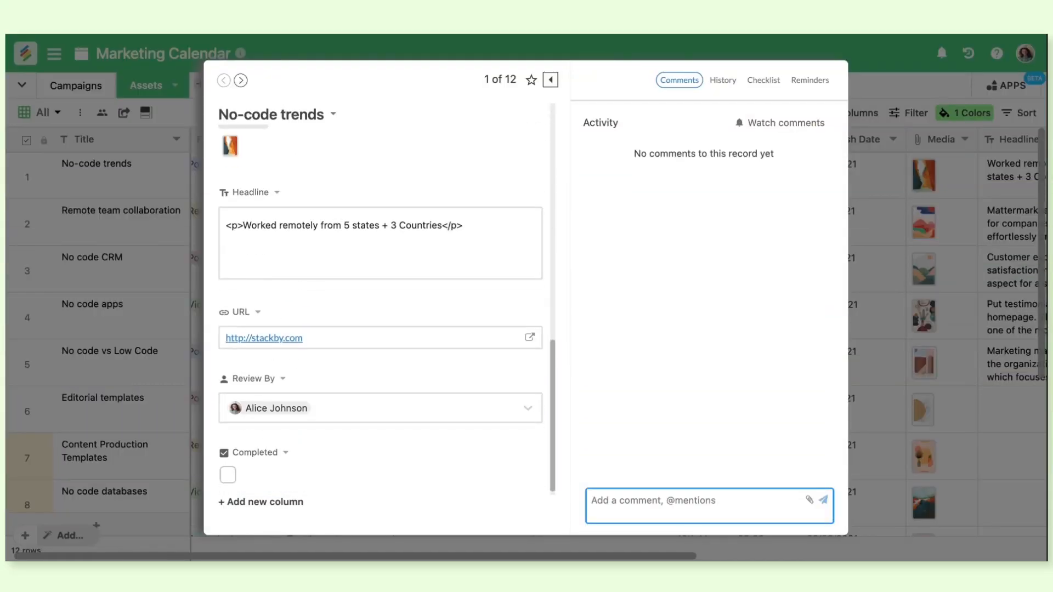
pyautogui.scroll(10, 400, 276)
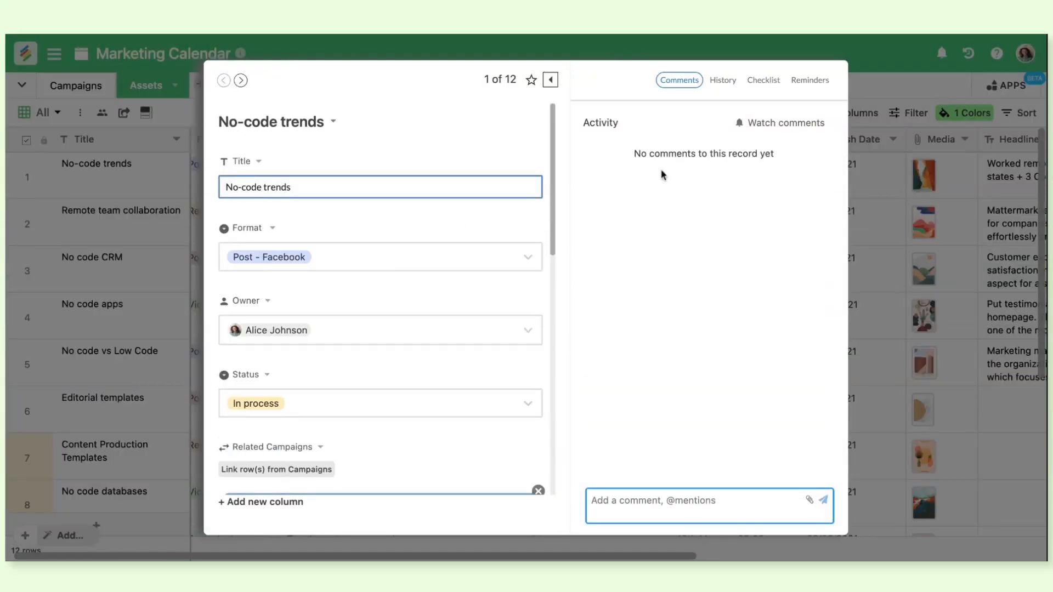
pyautogui.click(623, 505)
pyautogui.write('@')
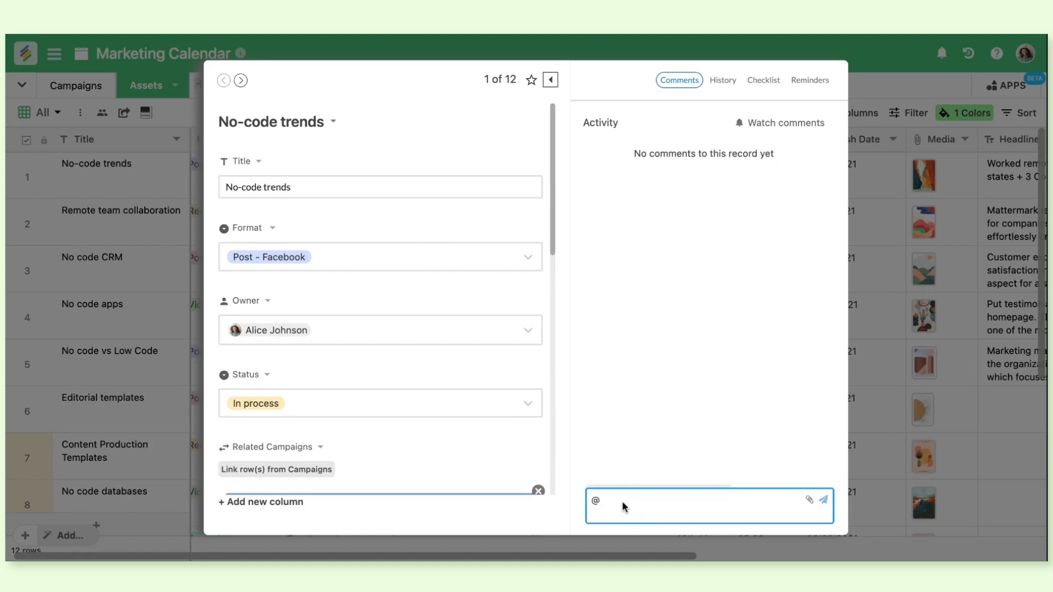
pyautogui.write('a')
pyautogui.press('Return')
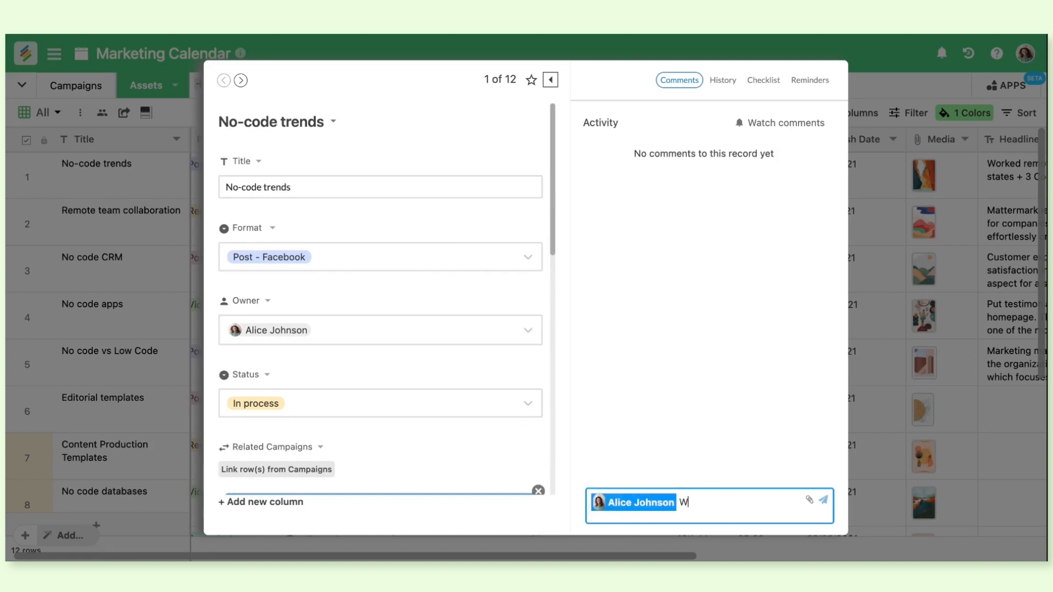
pyautogui.write('Whats going on')
pyautogui.press('Return')
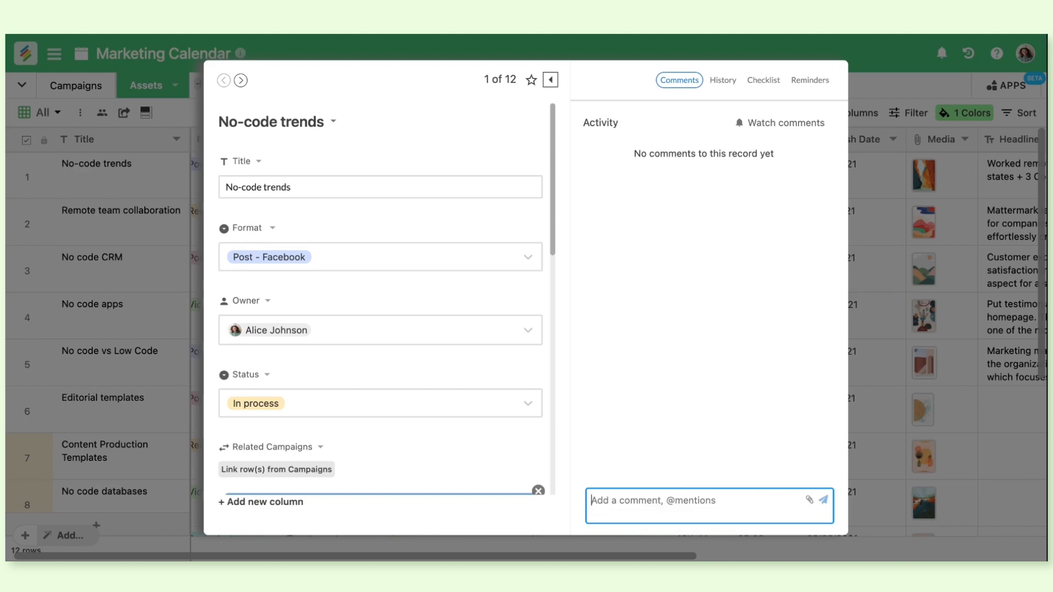
# Examine the edit history of the No-code trends record
pyautogui.click(722, 80)
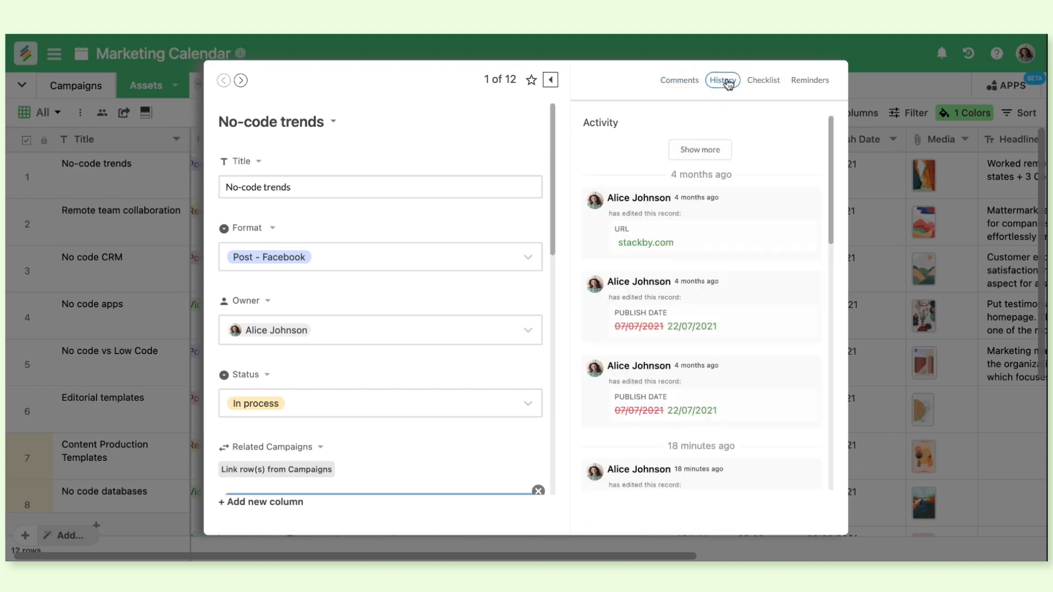
pyautogui.scroll(-5, 729, 269)
pyautogui.scroll(-4, 728, 268)
pyautogui.scroll(10, 727, 268)
# Mark Create a draft and Design Review as done in the No-code trends record's checklist
pyautogui.click(768, 81)
pyautogui.click(593, 188)
pyautogui.click(593, 222)
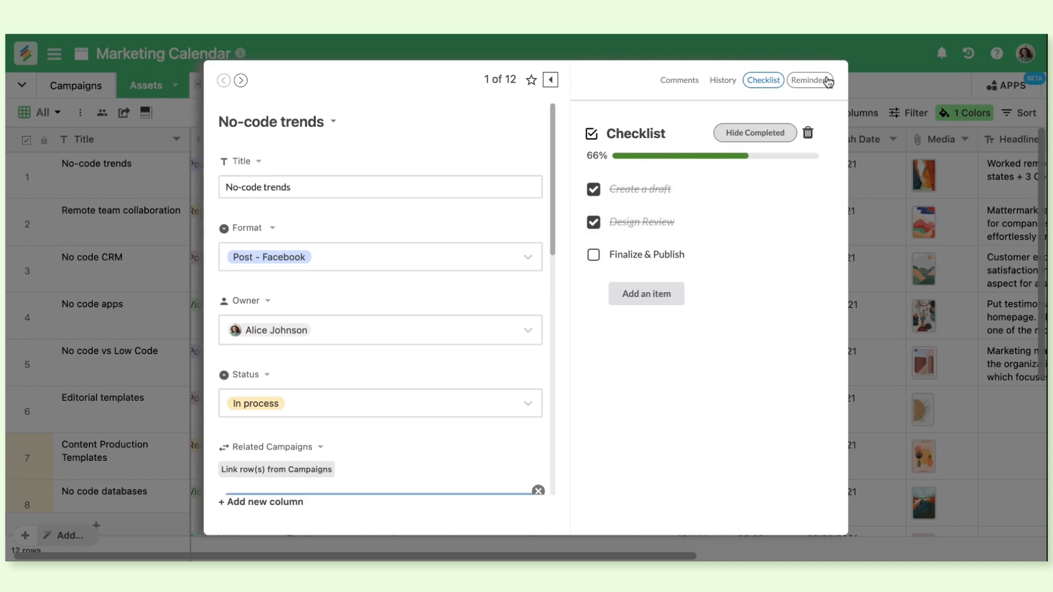
# Start a reminder for the No-code trends record due 2023/01/22 at 18:32, set to 5 Minutes Before
pyautogui.click(823, 81)
pyautogui.click(749, 332)
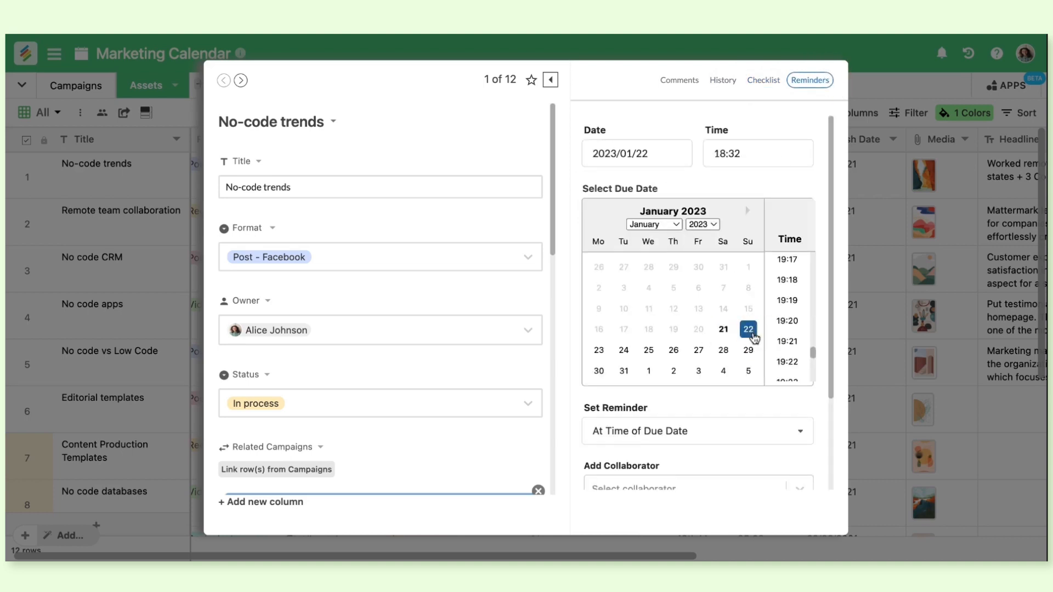
pyautogui.scroll(-3, 729, 351)
pyautogui.click(717, 315)
pyautogui.click(711, 392)
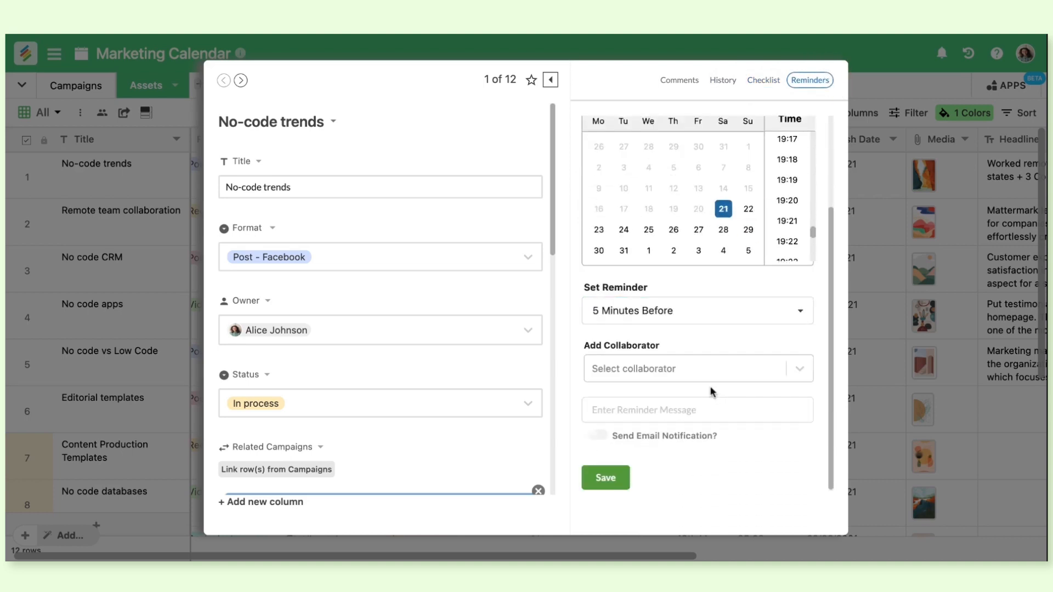
# Add the record's owner as the reminder's collaborator, enable email notification, save the reminder, and dismiss its notice
pyautogui.click(688, 369)
pyautogui.click(685, 405)
pyautogui.click(728, 346)
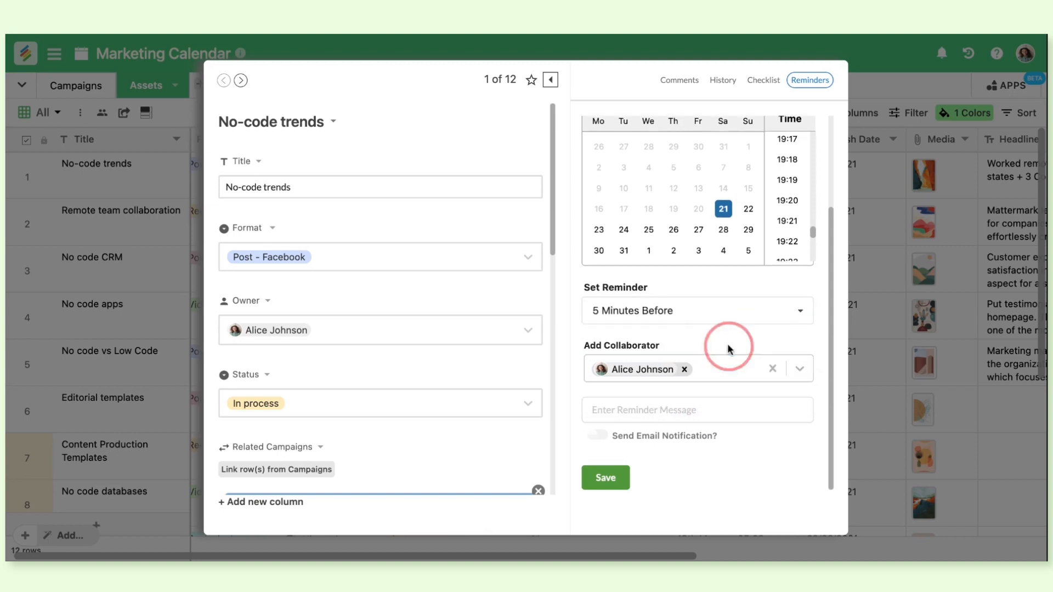
pyautogui.click(670, 411)
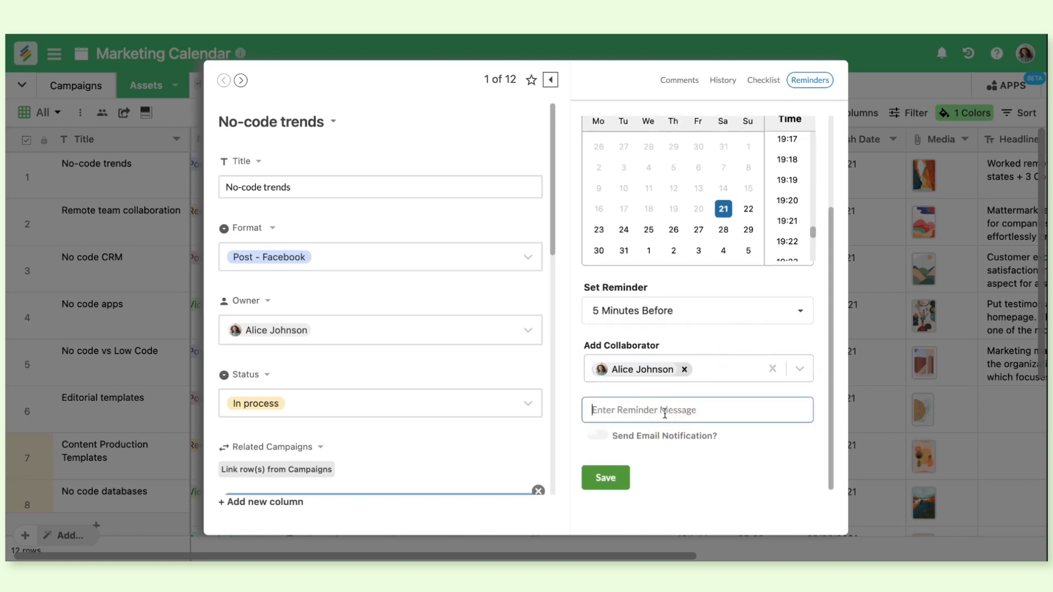
pyautogui.click(598, 435)
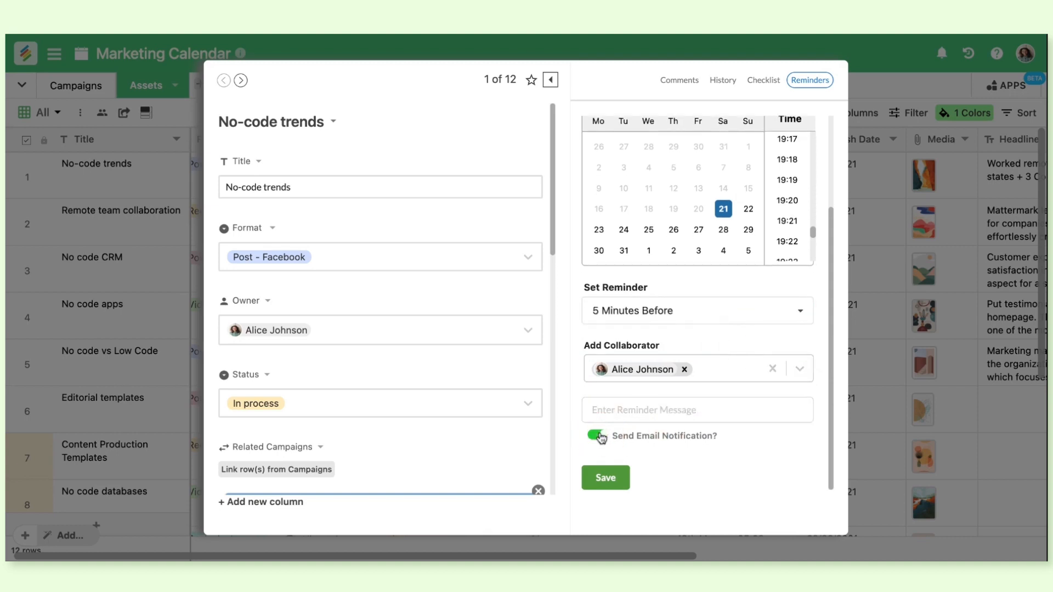
pyautogui.click(608, 481)
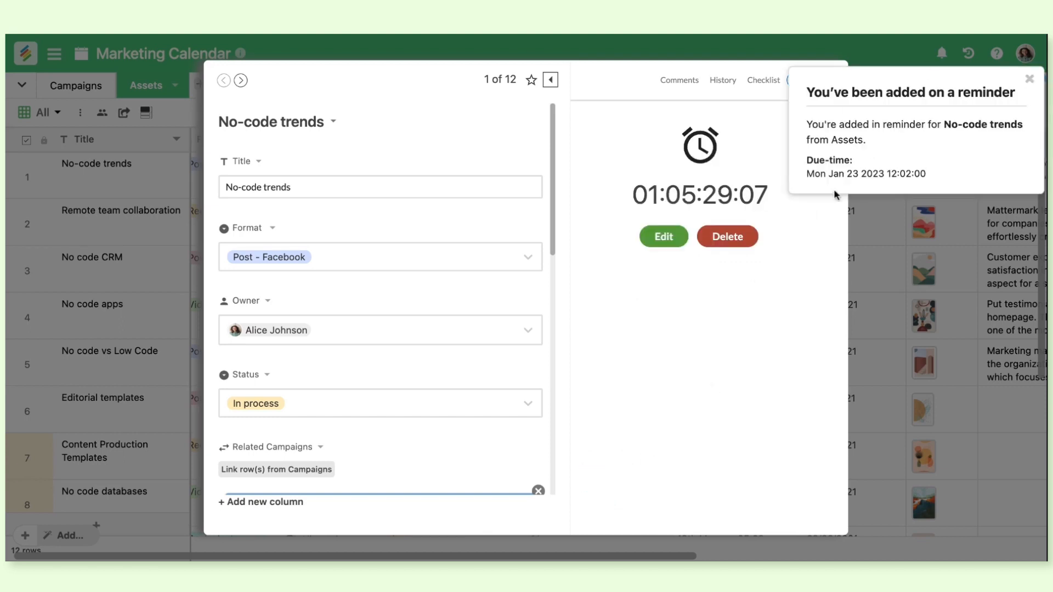
pyautogui.click(1030, 80)
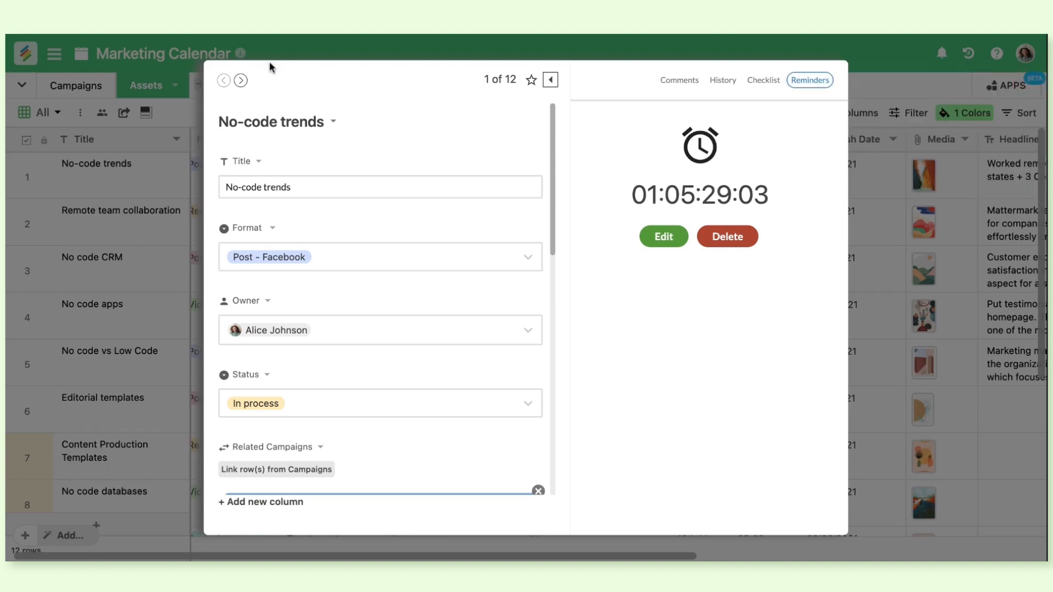
# Advance through the expanded records to No code CRM and close the record
pyautogui.click(242, 81)
pyautogui.click(241, 80)
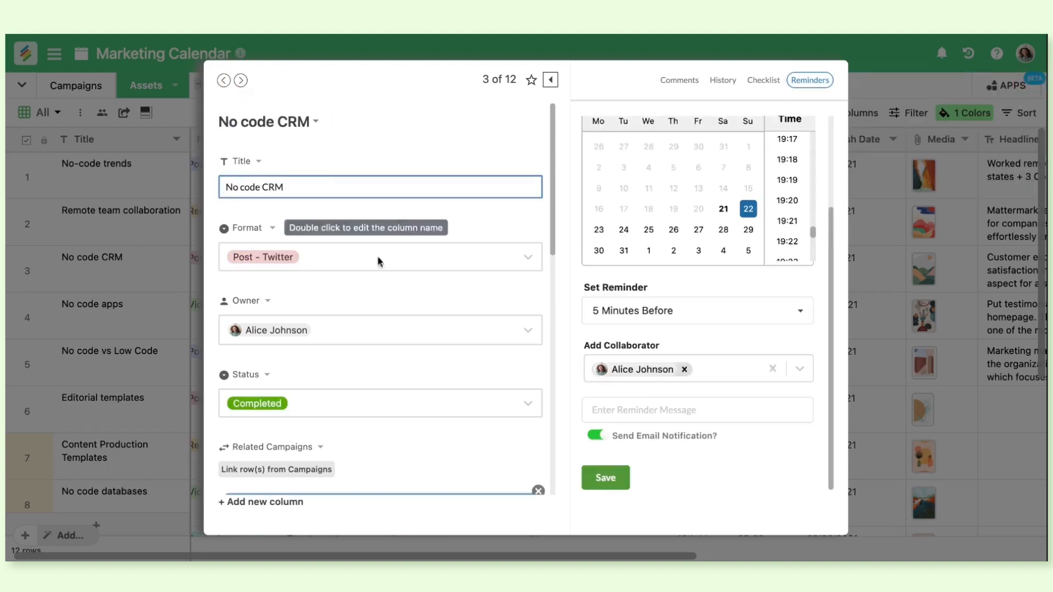
pyautogui.click(141, 263)
# Look over the Assets table's rows and columns and open the Campaigns table
pyautogui.scroll(-5, 206, 255)
pyautogui.hscroll(3, 207, 255)
pyautogui.scroll(5, 206, 255)
pyautogui.hscroll(-3, 206, 255)
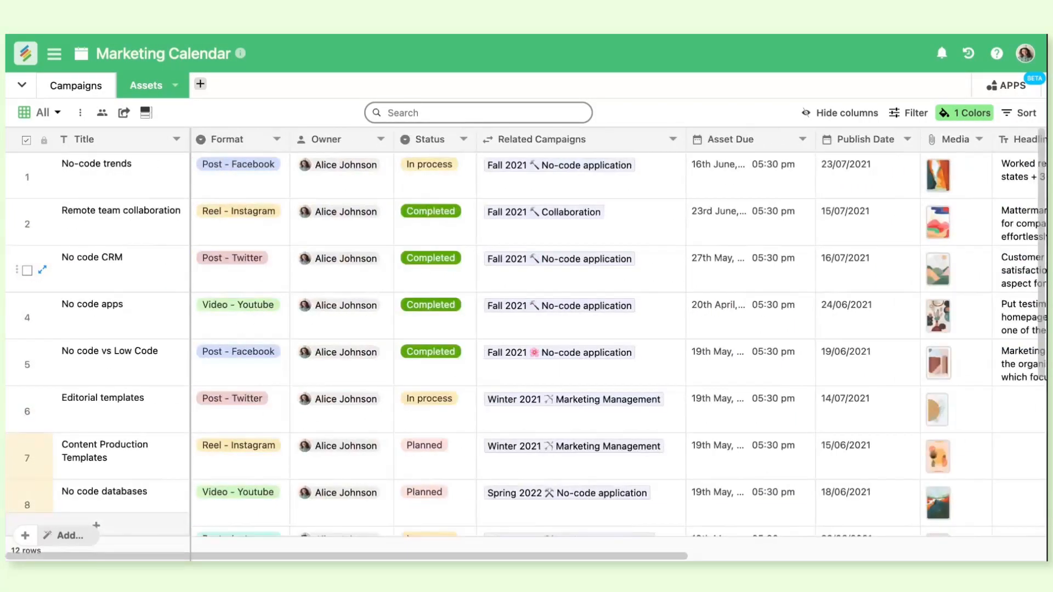
pyautogui.click(76, 86)
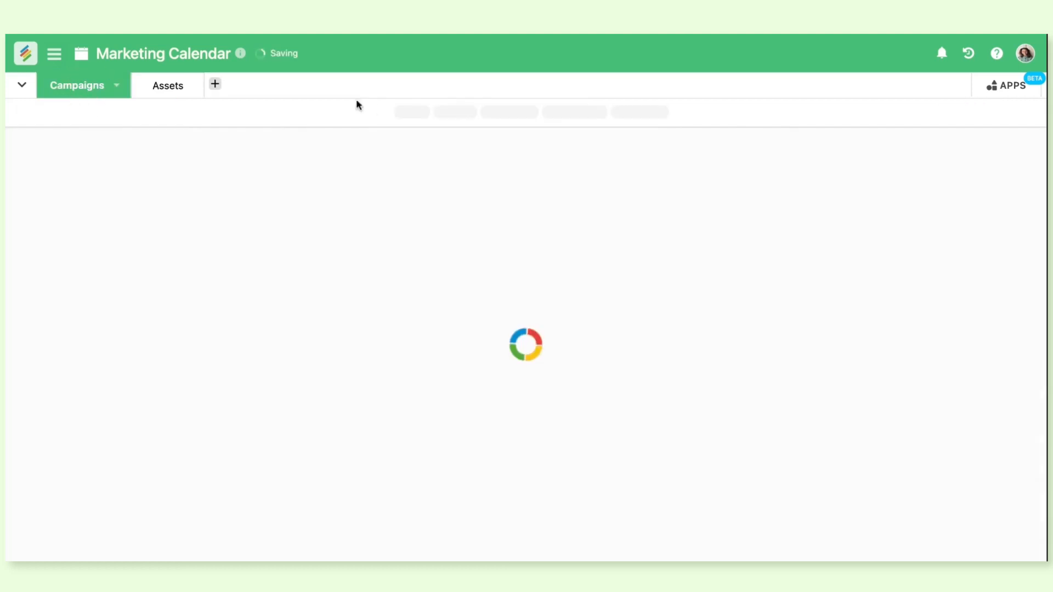